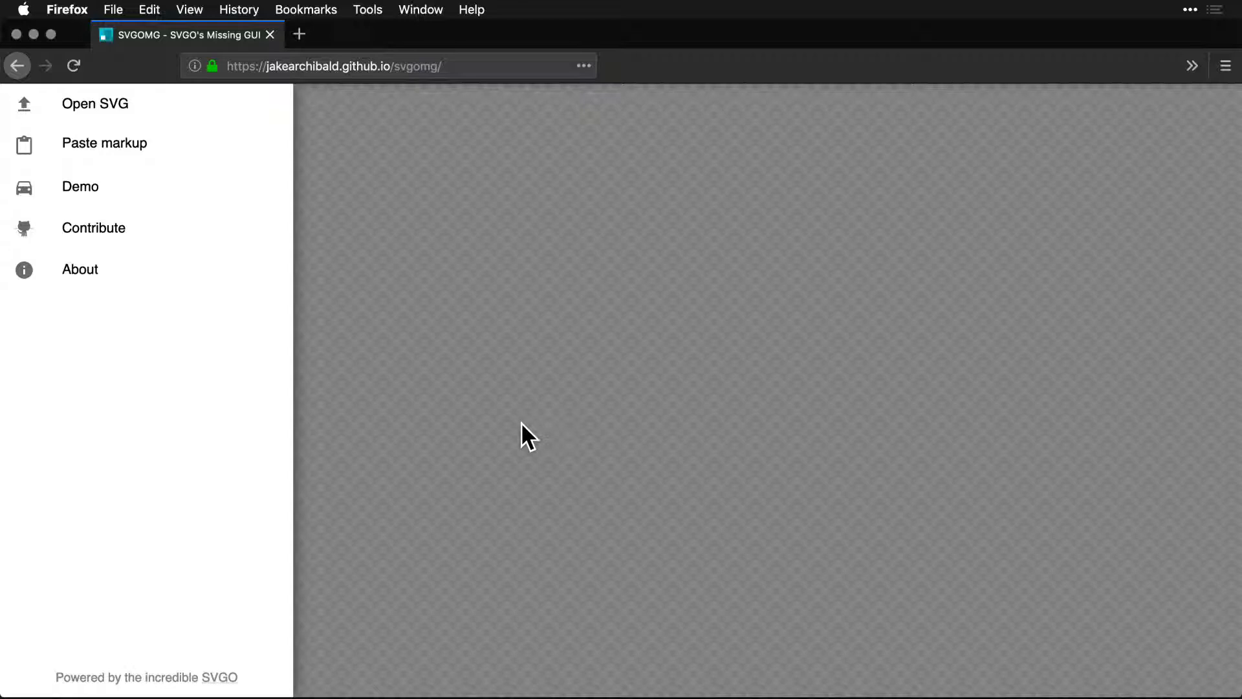
Switch to Sketch and examine the nested combined shape, paths and rectangle that make up the first icon.
key("super+Tab")
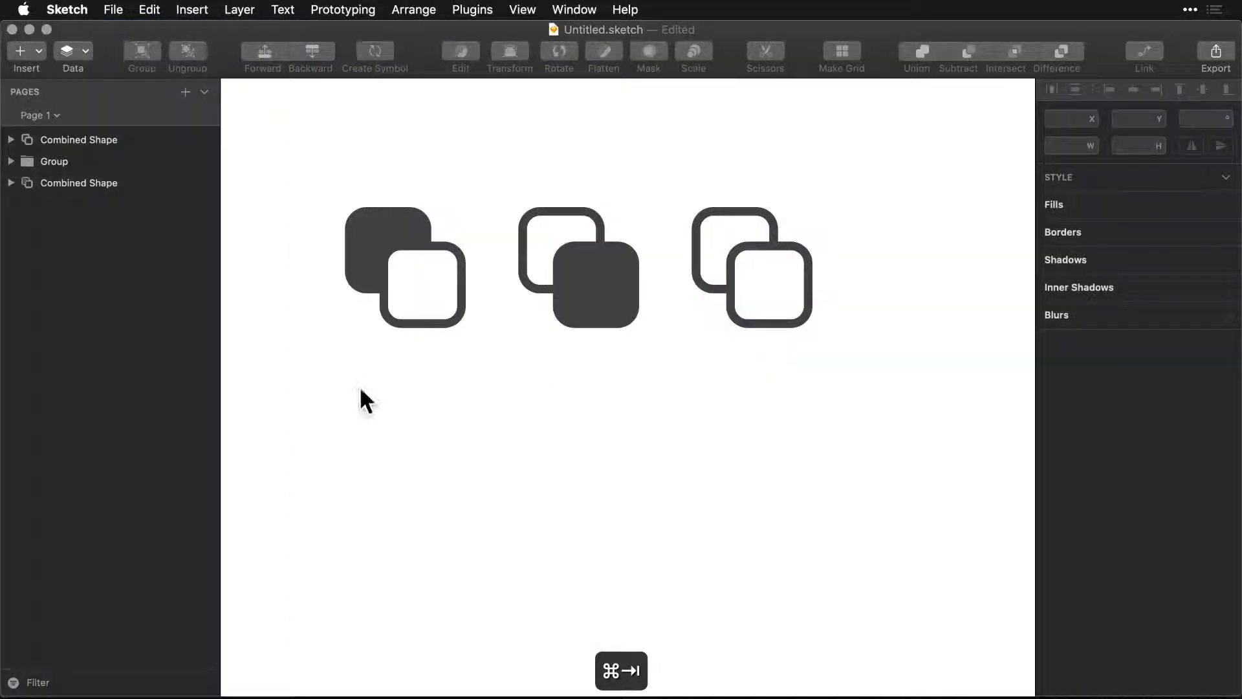
left_click_drag(349, 395, 867, 270)
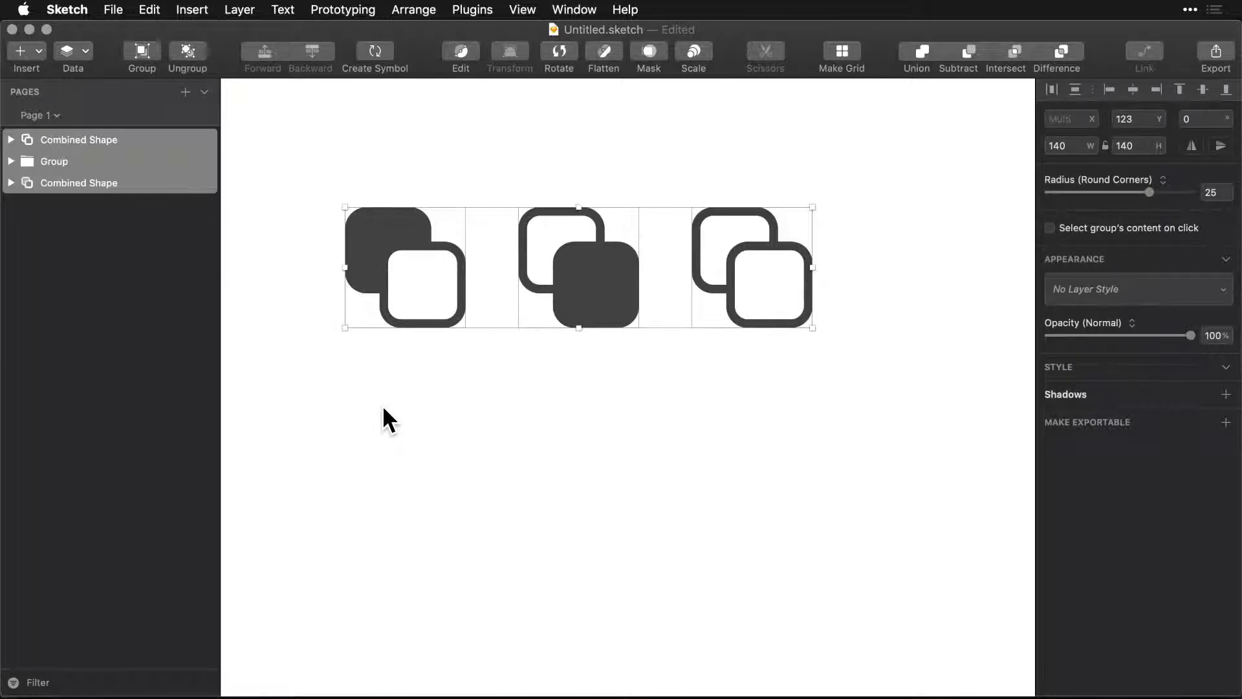
left_click(349, 359)
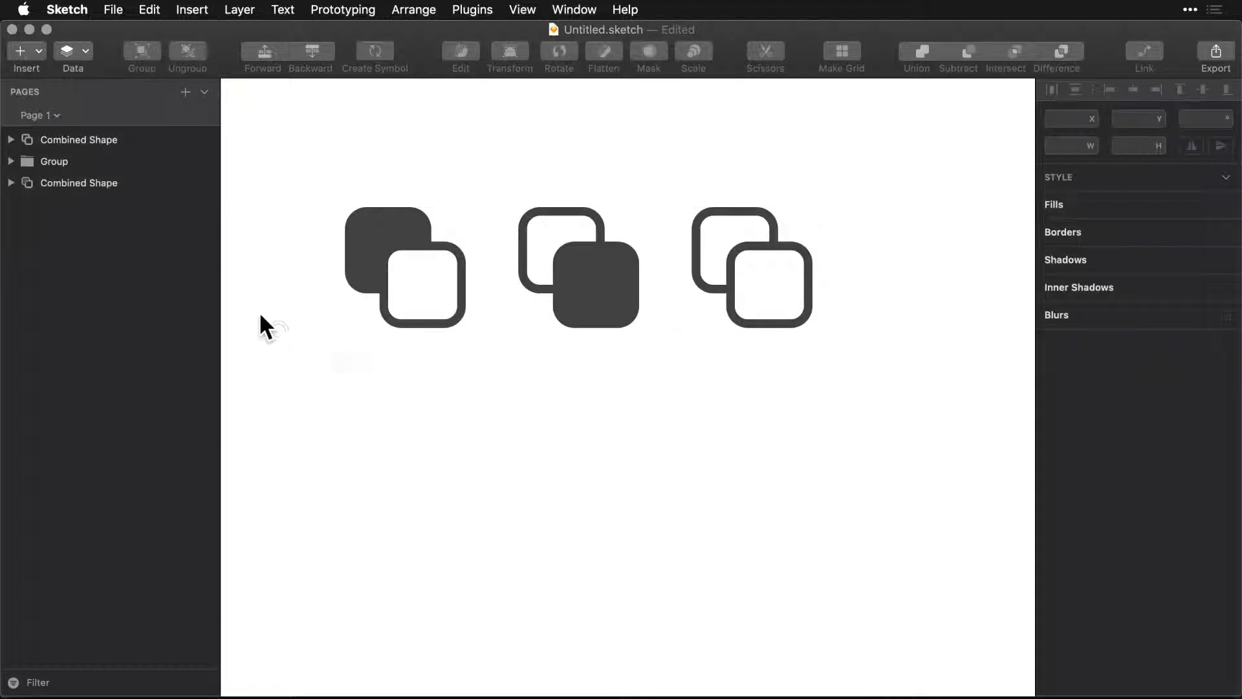
left_click(390, 226)
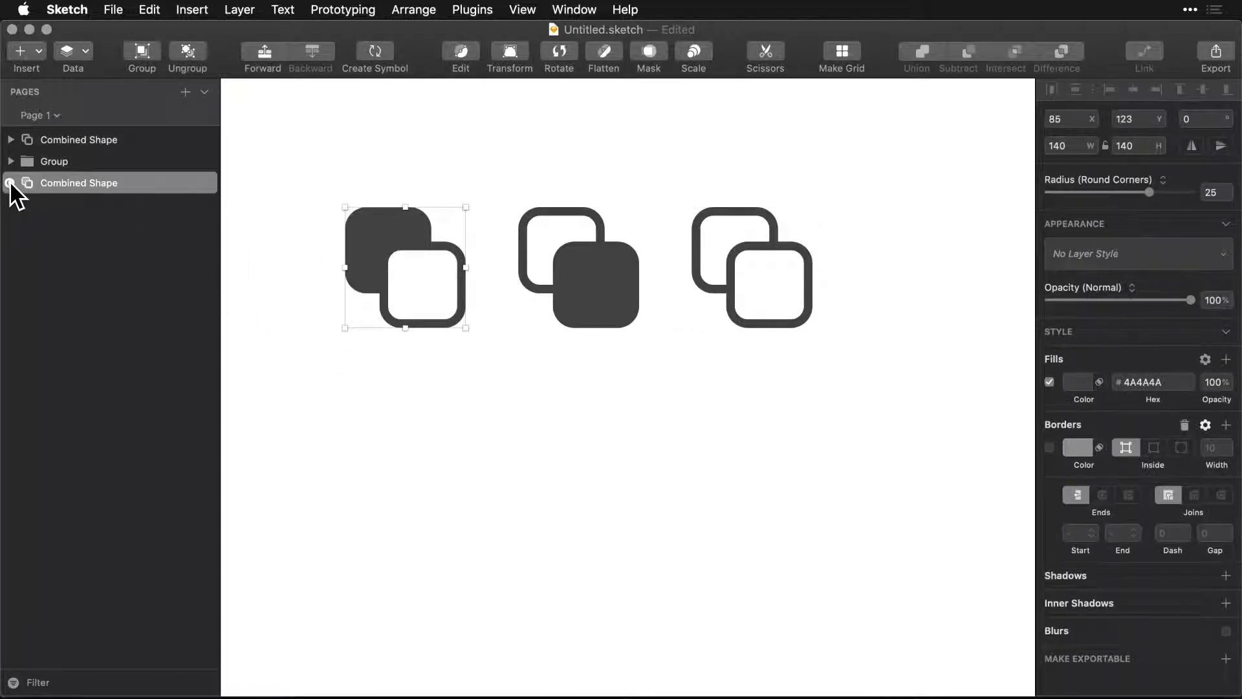
left_click(11, 182)
left_click(56, 204)
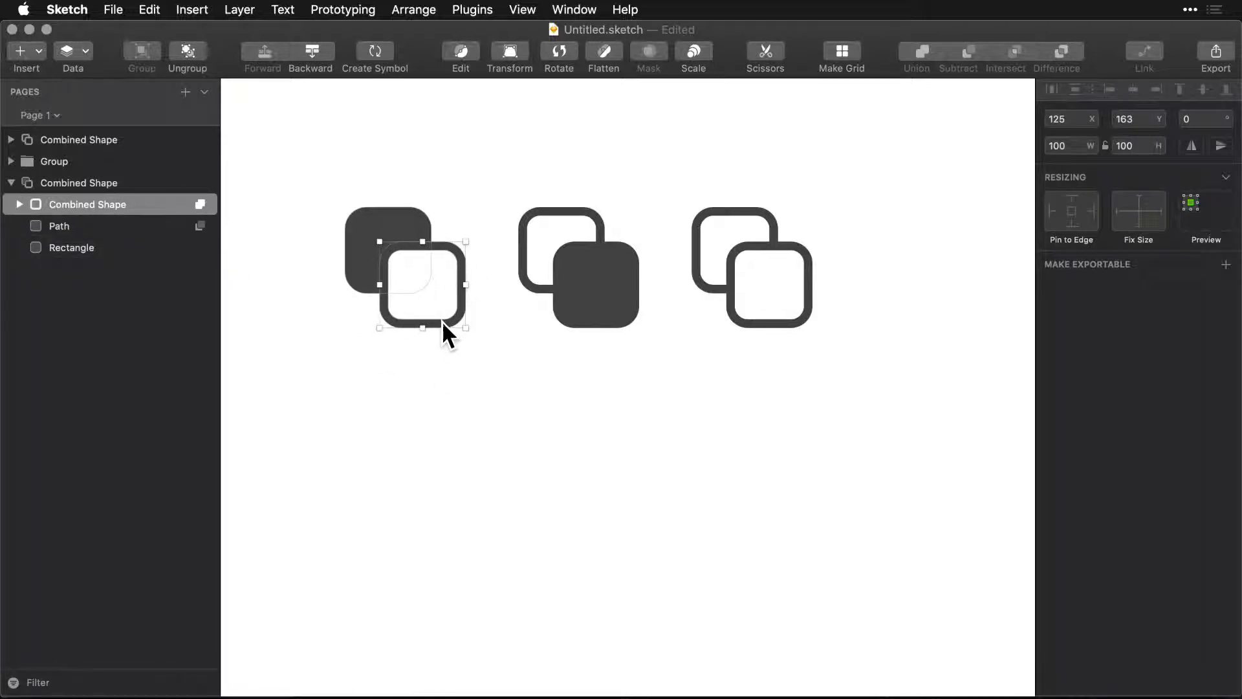
left_click(20, 205)
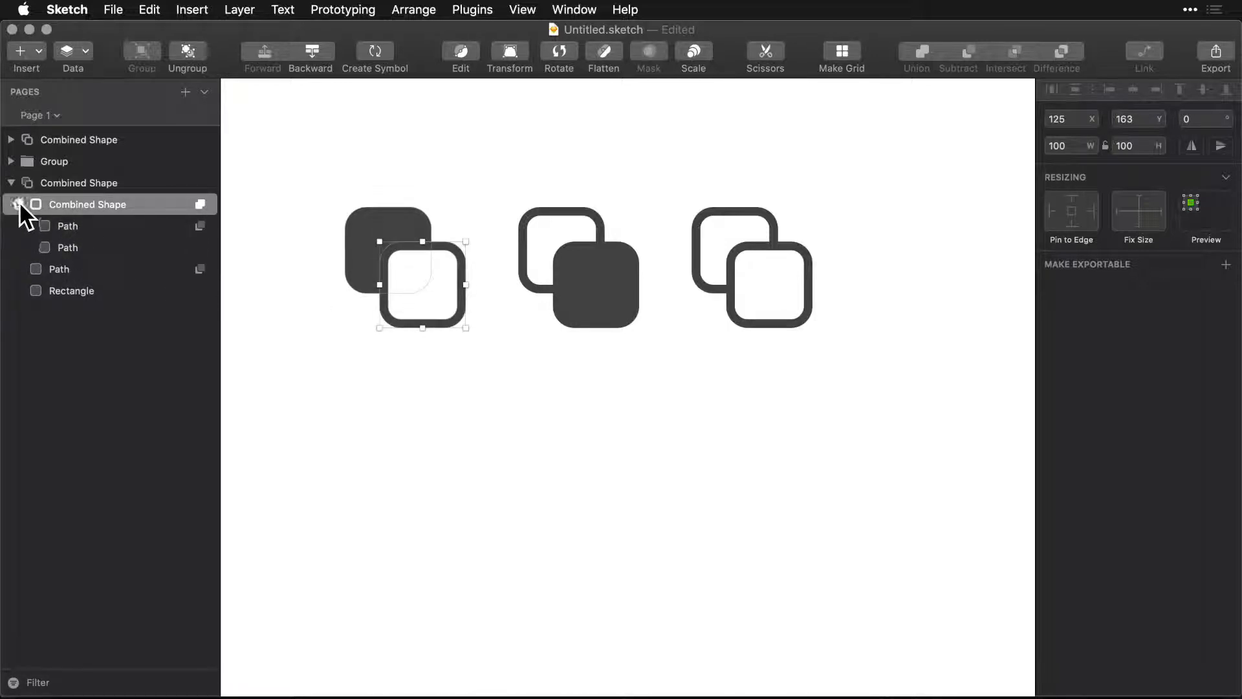
left_click(19, 205)
left_click(61, 226)
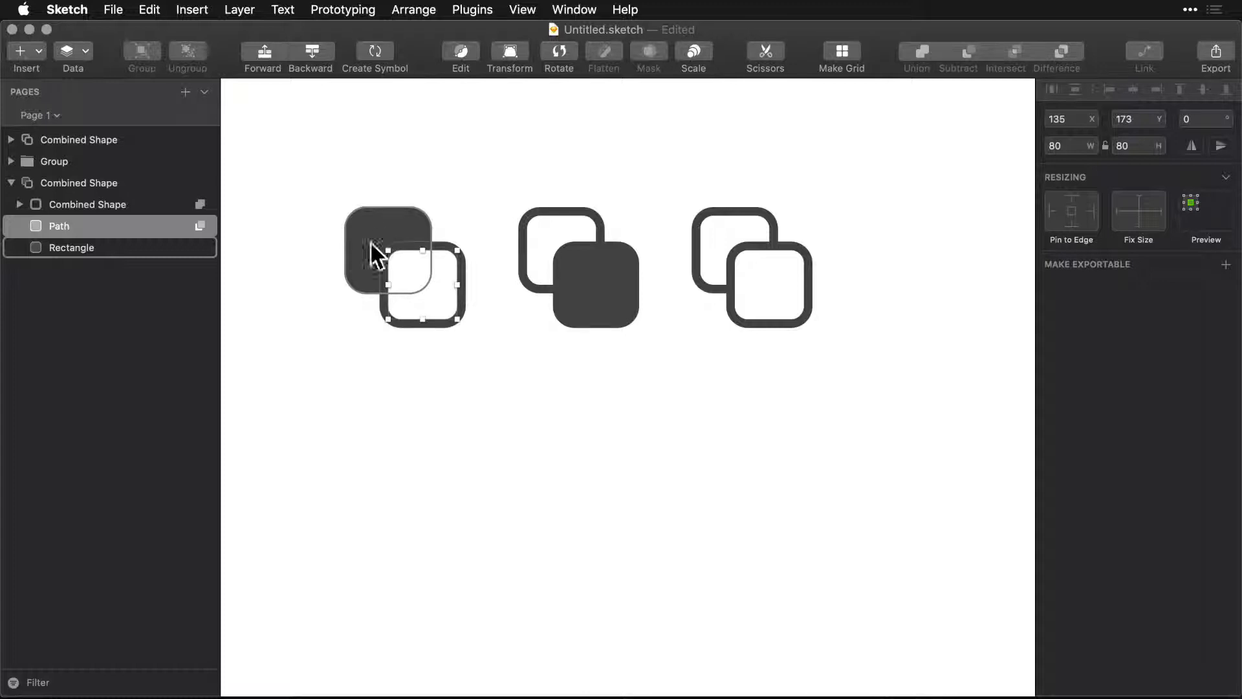
Duplicate the row of three icons straight down to Y 330.
left_click_drag(347, 363, 865, 223)
left_click_drag(609, 266, 604, 445)
left_click(289, 407)
Ungroup the lower-left icon copy and its nested combined shape into separate paths and a rectangle.
left_click(374, 418)
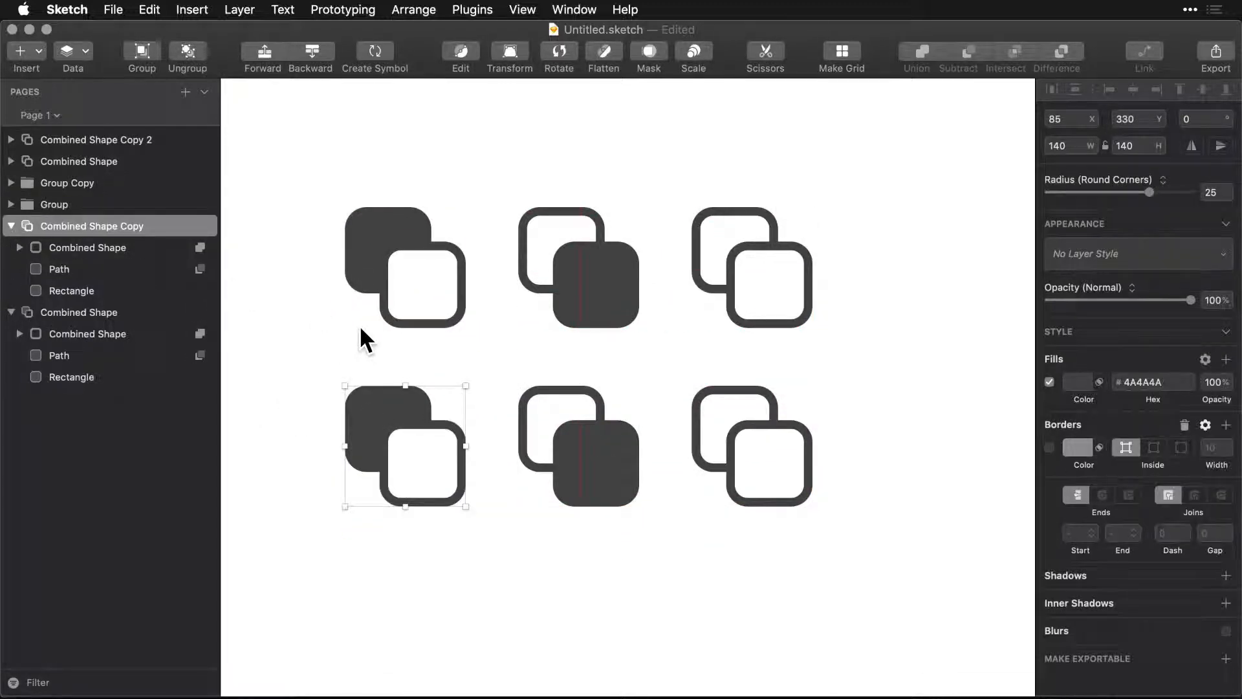
key("super+shift+g")
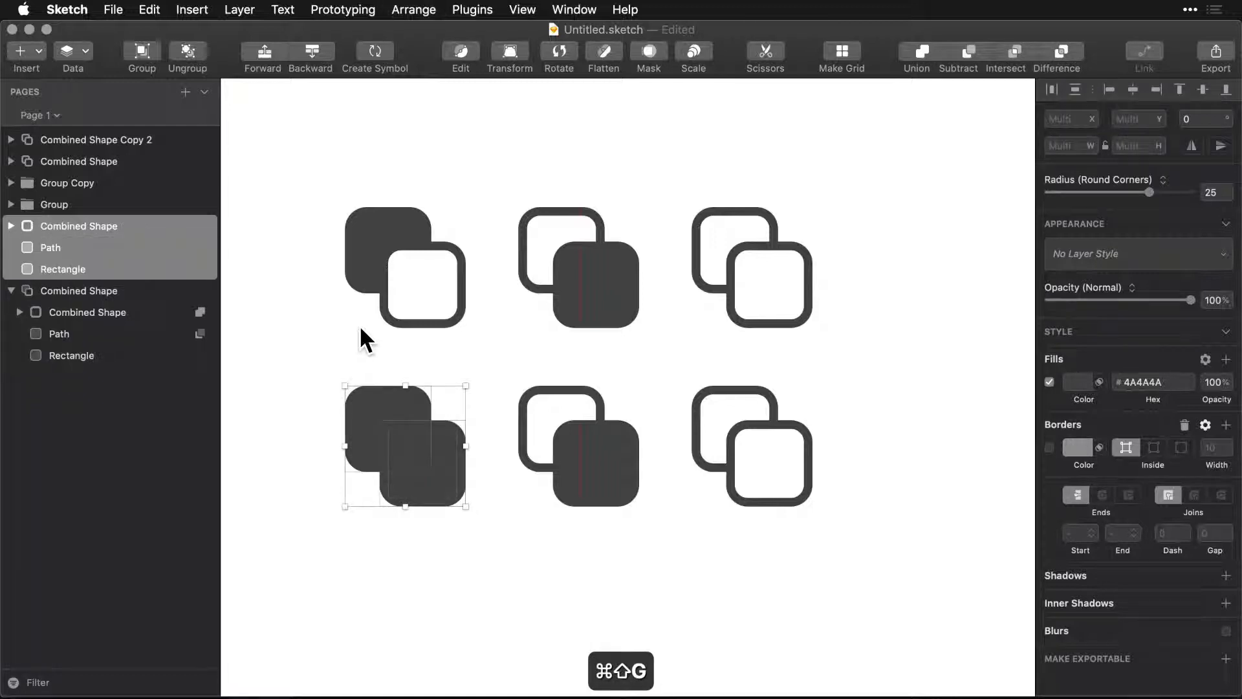
key("super+shift+g")
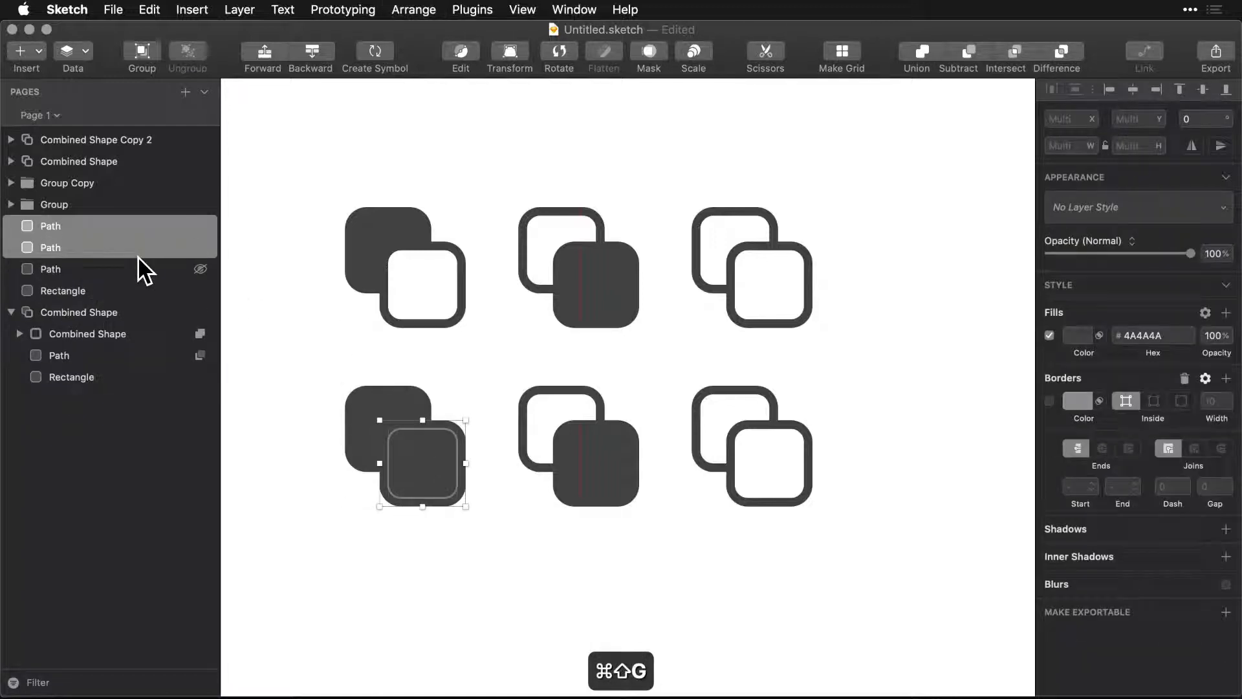
Check the separated paths of the lower-left icon and delete the redundant duplicate path above the rectangle.
left_click(47, 247)
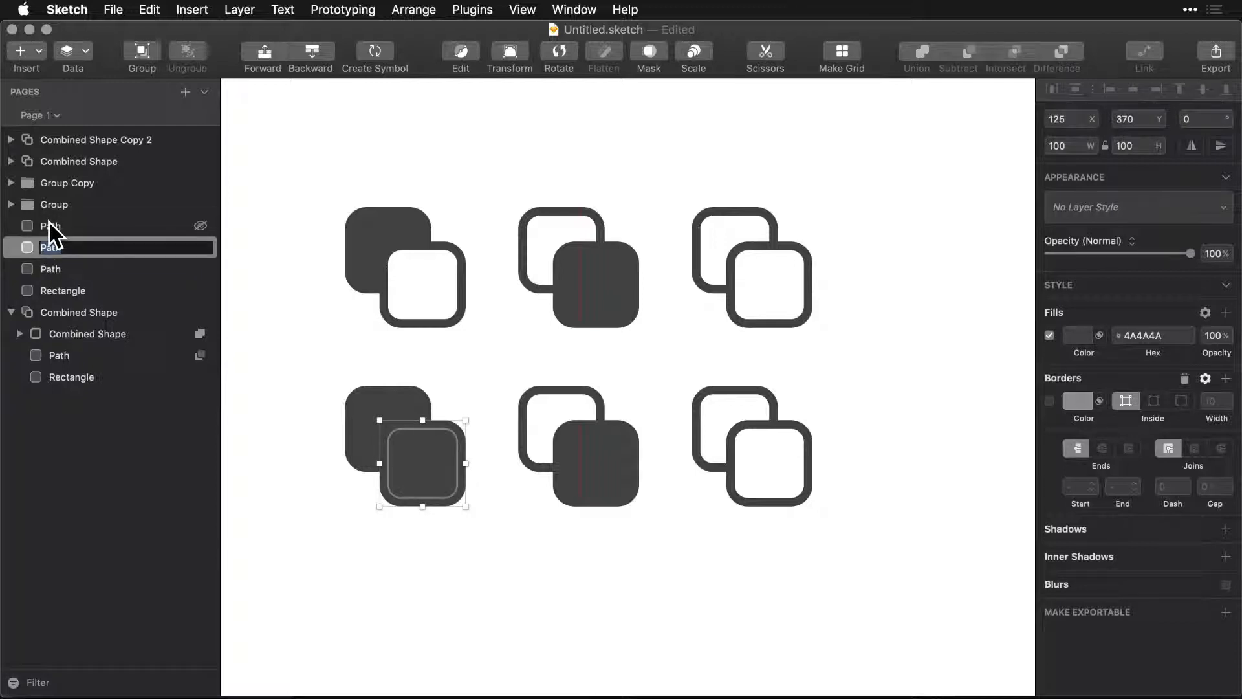
left_click(48, 221)
left_click(48, 245)
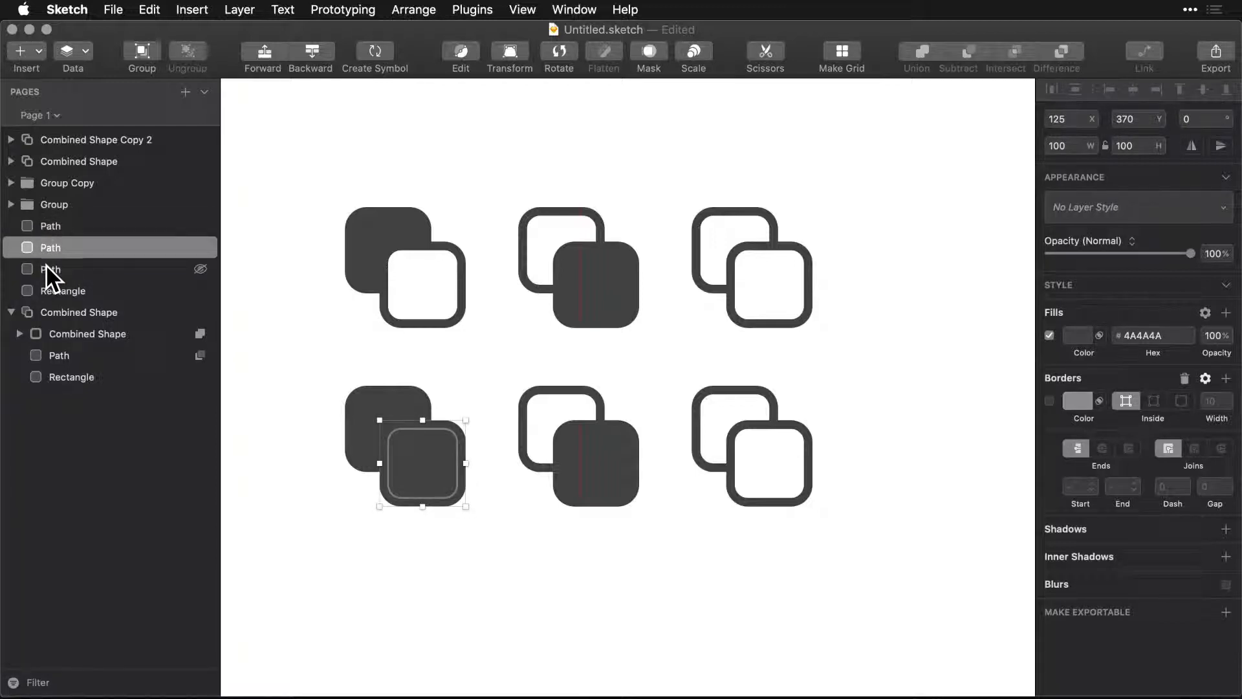
left_click(45, 265)
key("BackSpace")
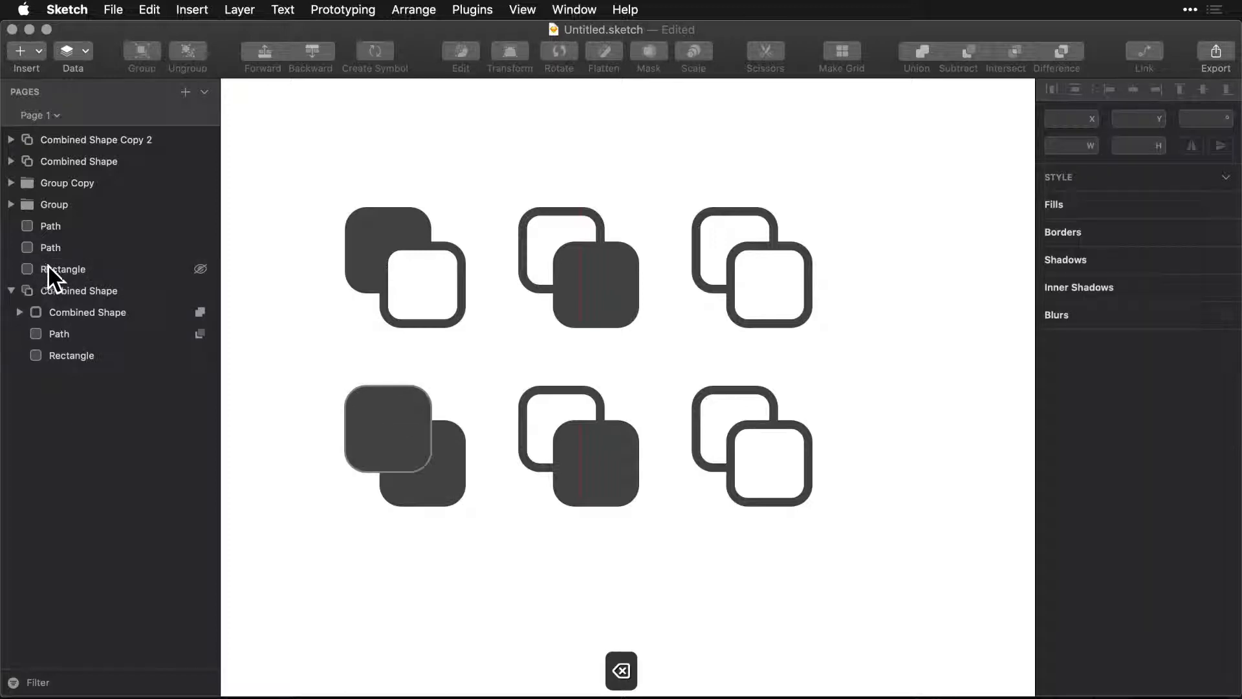
Combine the lower-left icon's rectangle and its two remaining paths into one shape with Union.
left_click(59, 269)
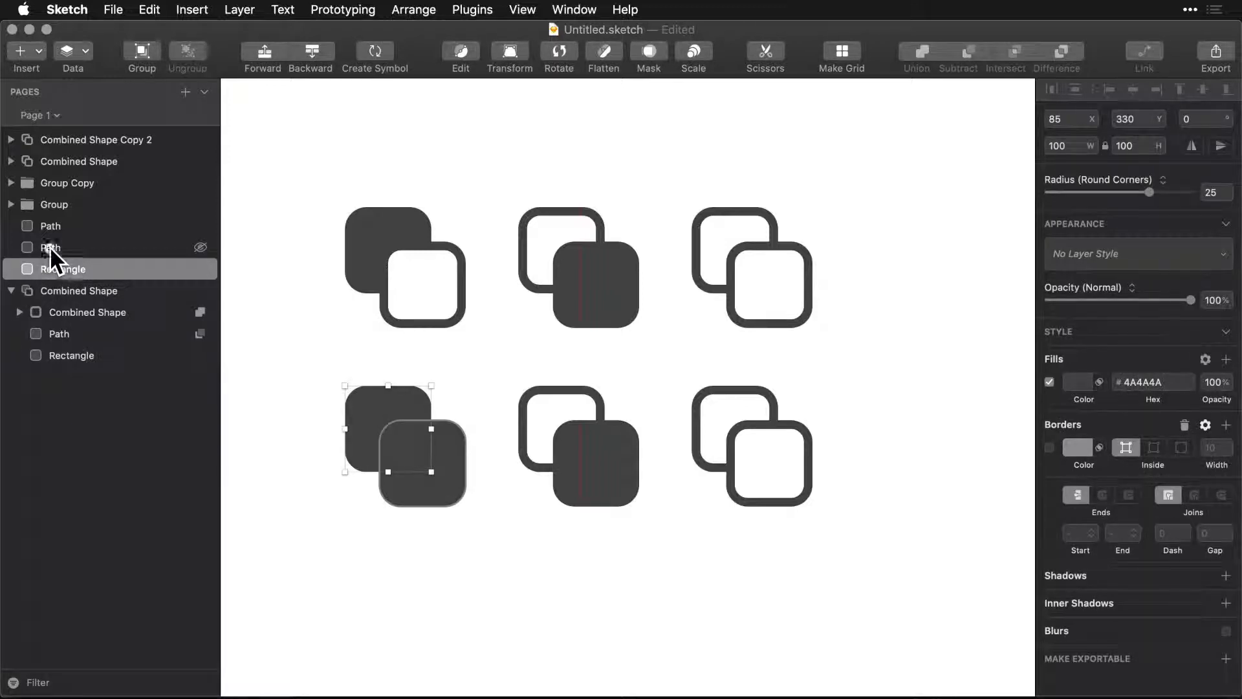
left_click(49, 246)
left_click(51, 269)
left_click(50, 247, "shift")
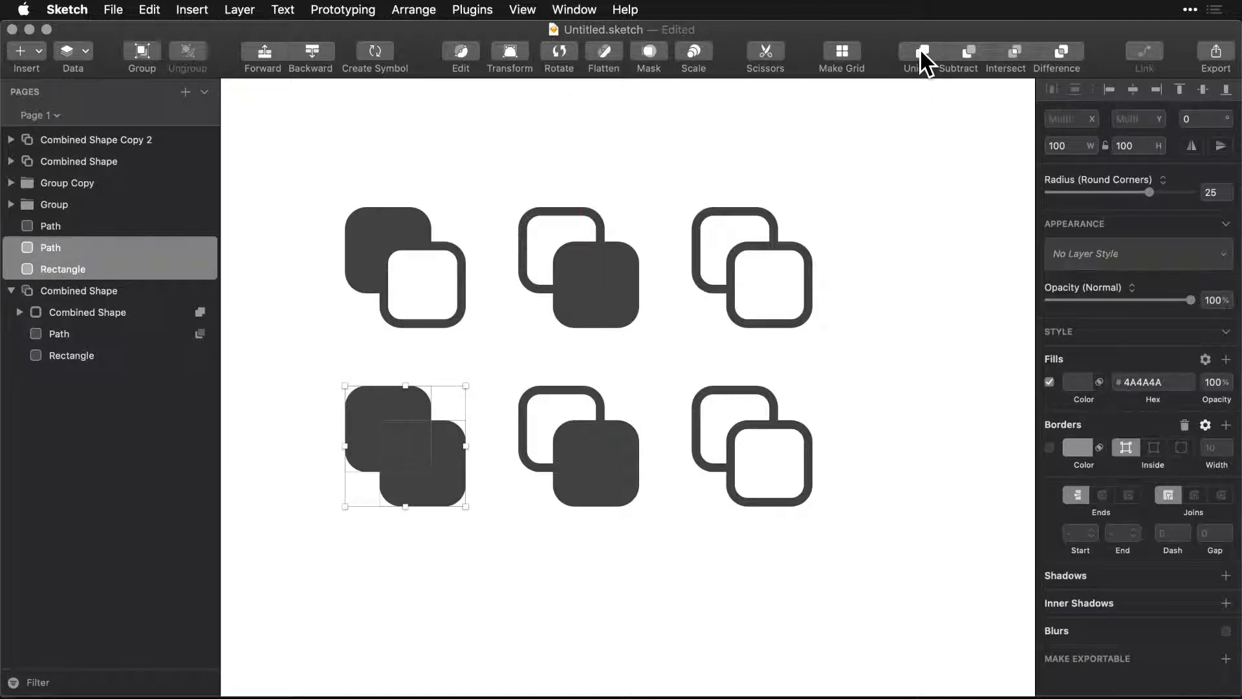
left_click(50, 228, "shift")
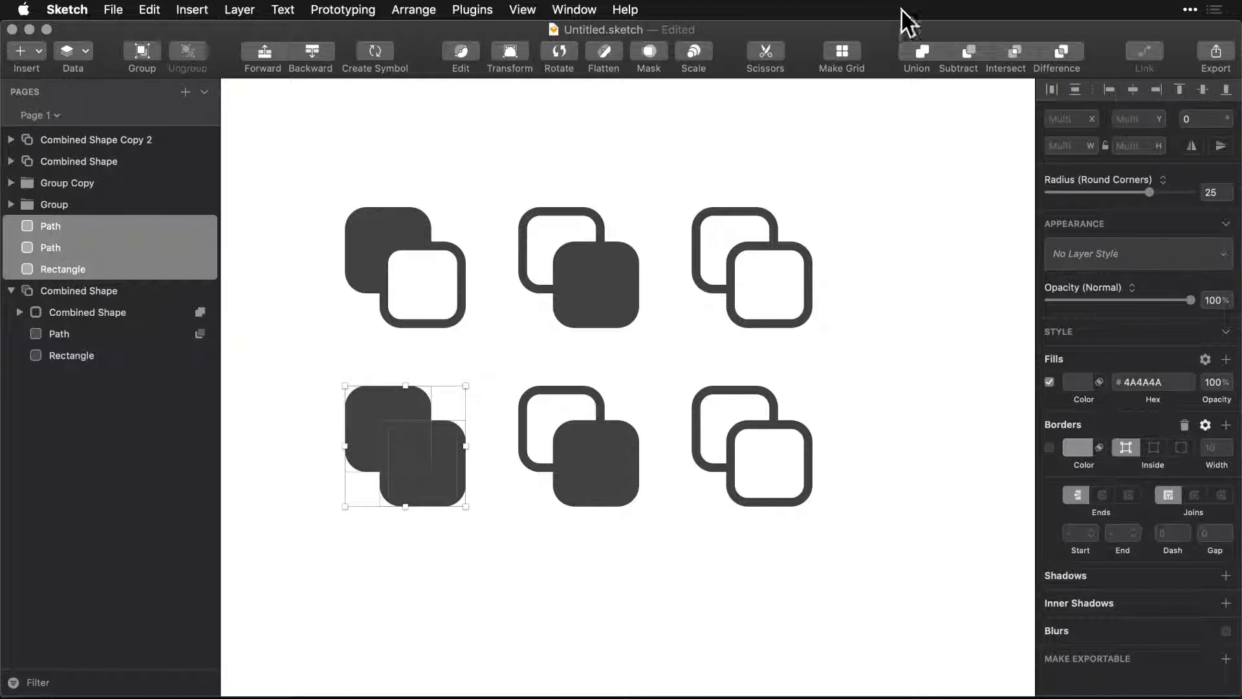
left_click(920, 51)
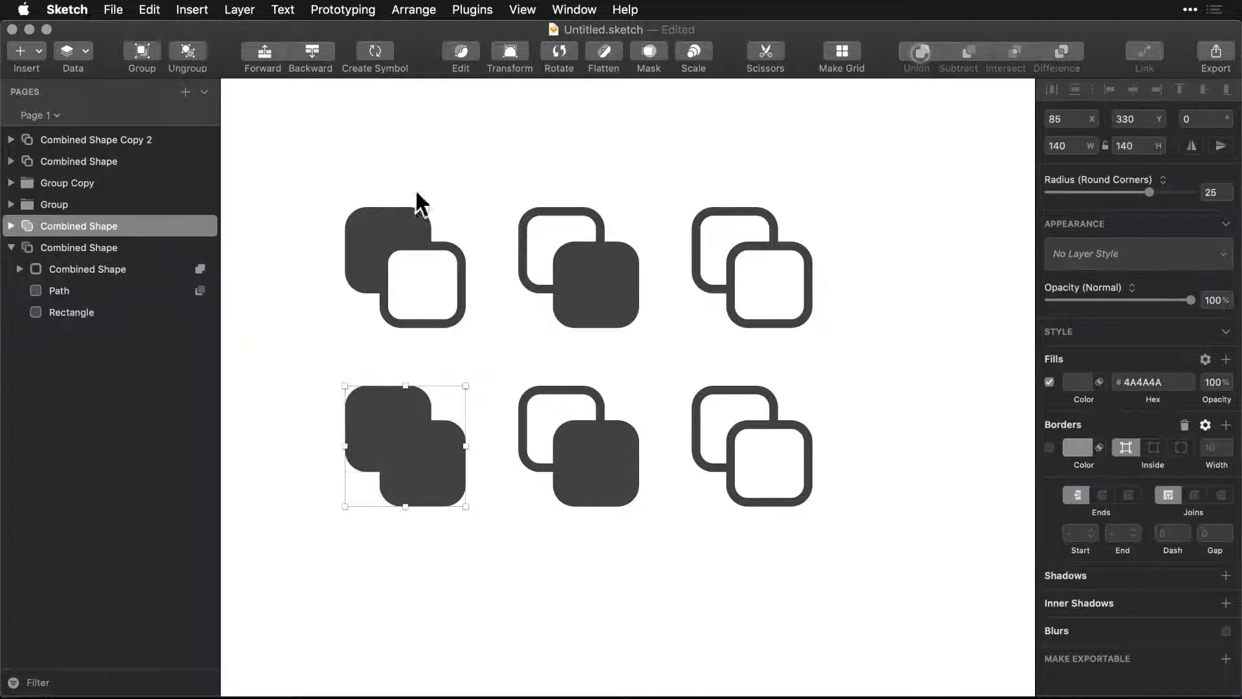
Set the inner path of the lower-left combined shape to Subtract.
left_click(11, 226)
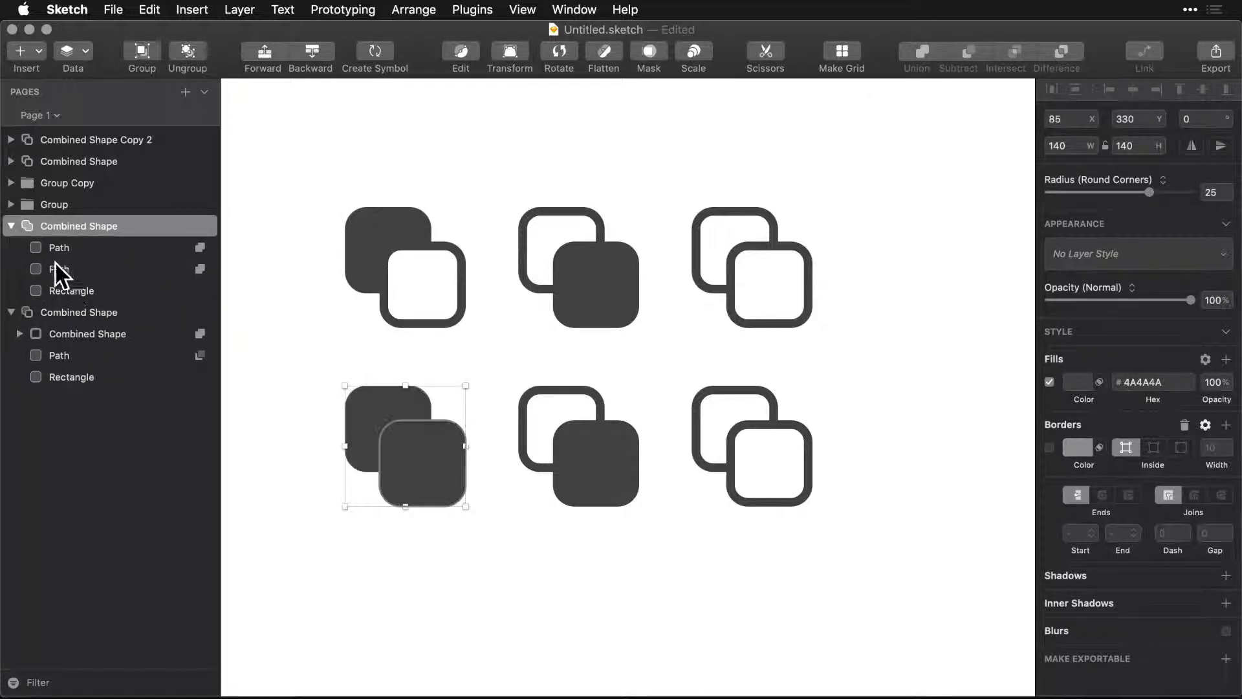
left_click(201, 247)
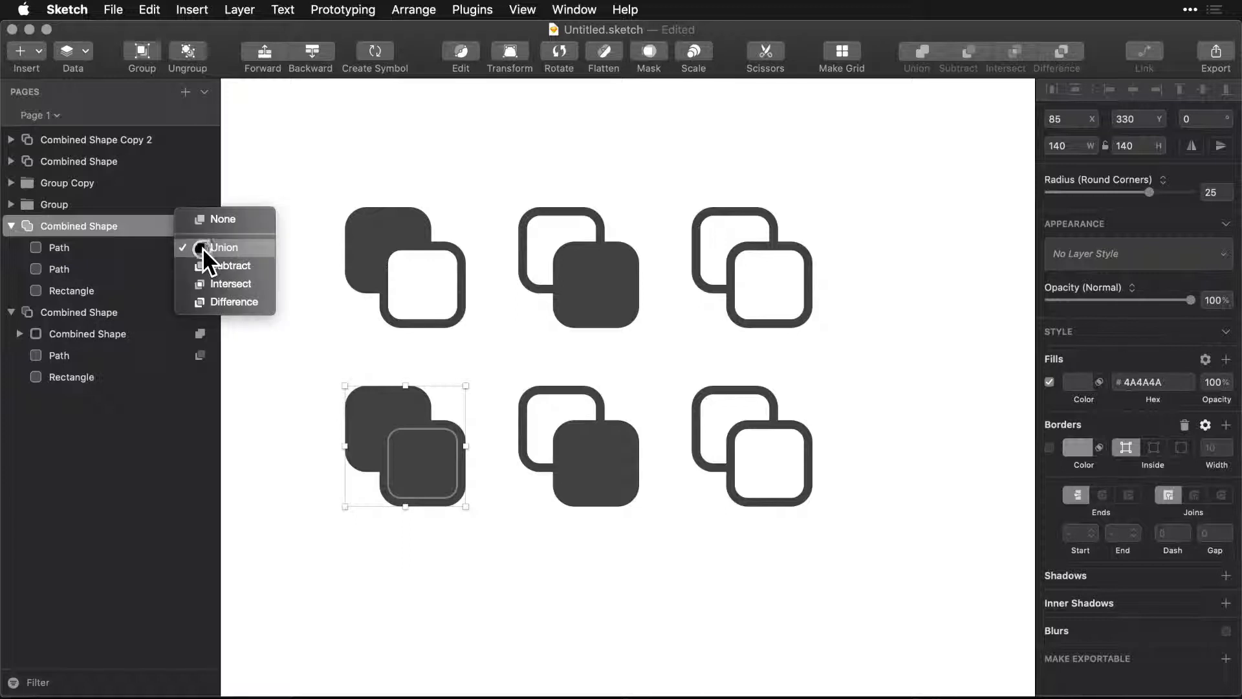
left_click(201, 265)
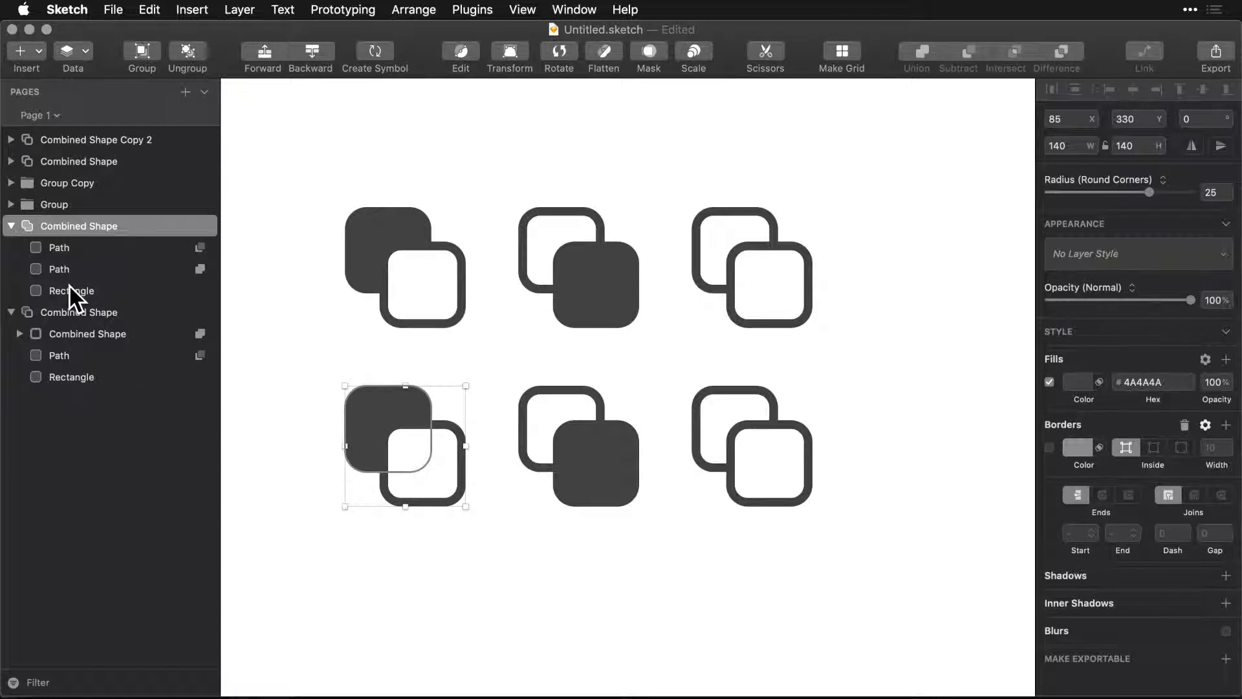
Ungroup the upper-middle icon and its nested outlined rectangle into separate shapes.
left_click(581, 279)
left_click(10, 204)
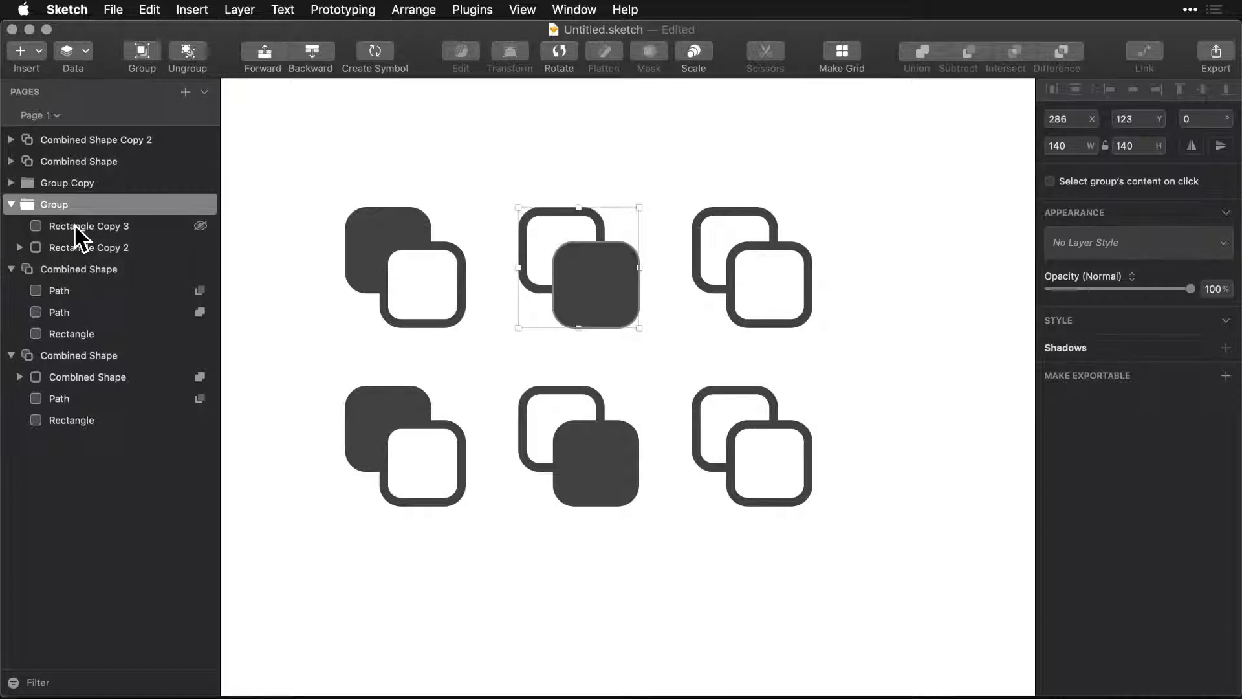
key("super+shift+g")
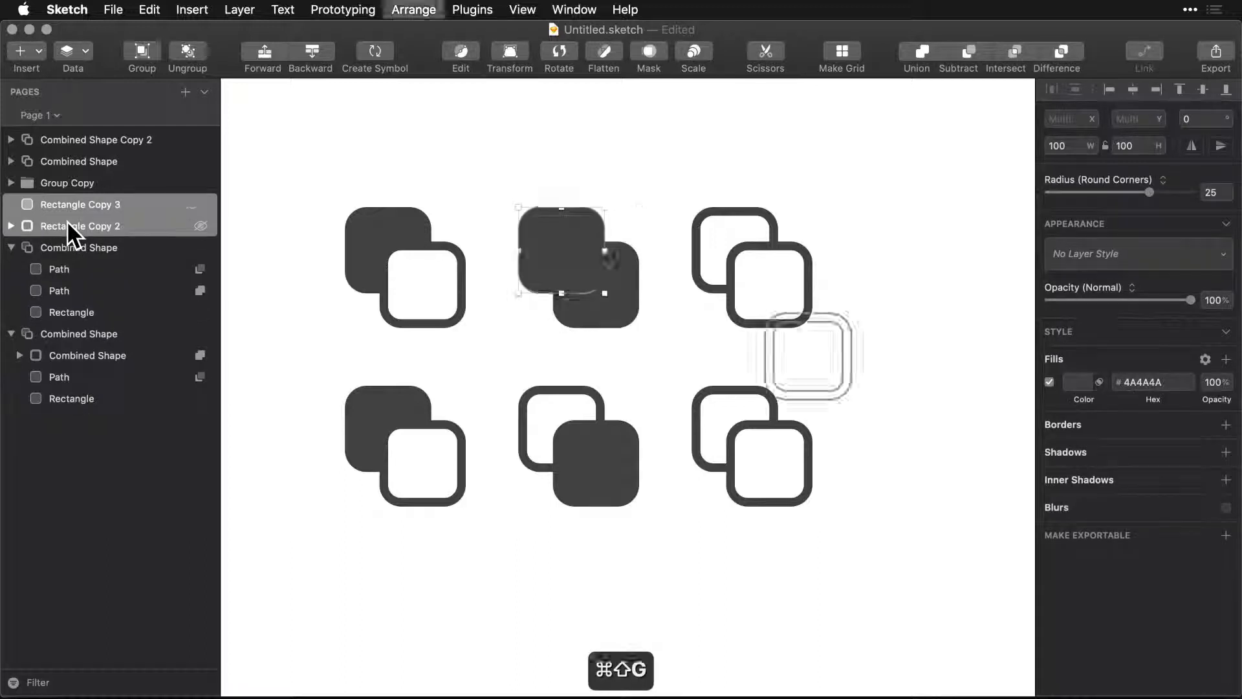
key("super+shift+g")
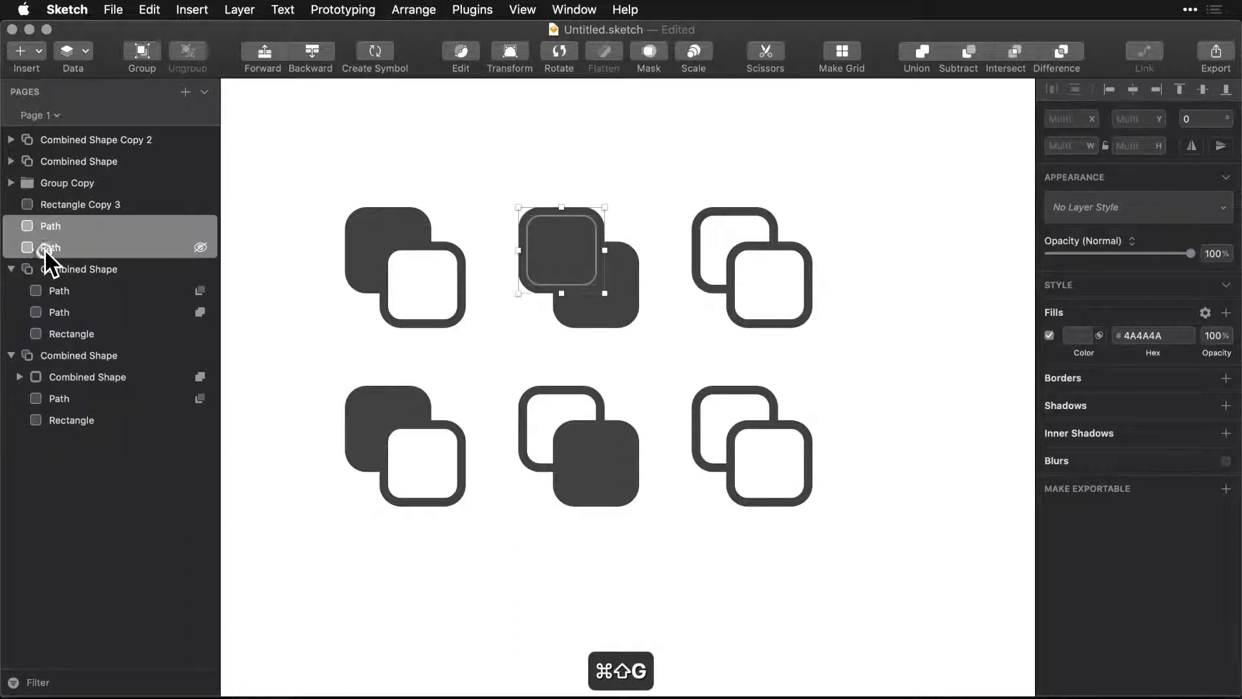
Combine the upper-middle icon's two paths and Rectangle Copy 3 into one shape with Union.
left_click(49, 247)
left_click_drag(50, 246, 50, 219)
left_click(43, 247)
left_click(52, 201, "shift")
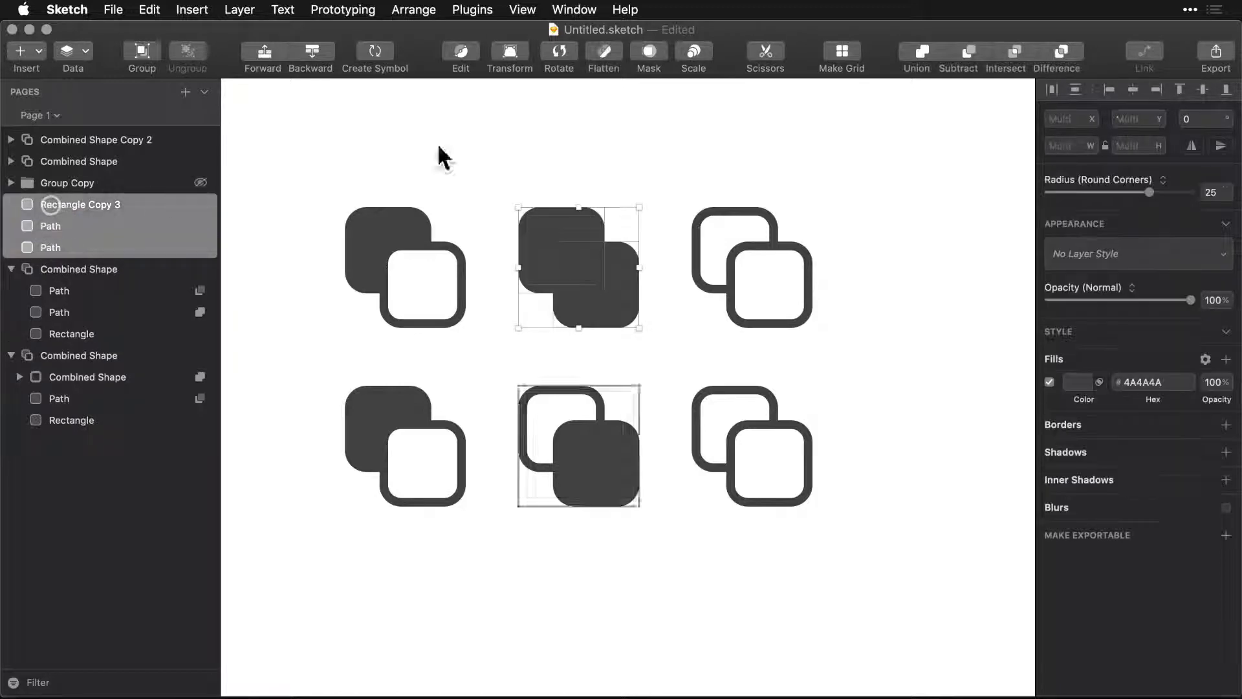
left_click(925, 57)
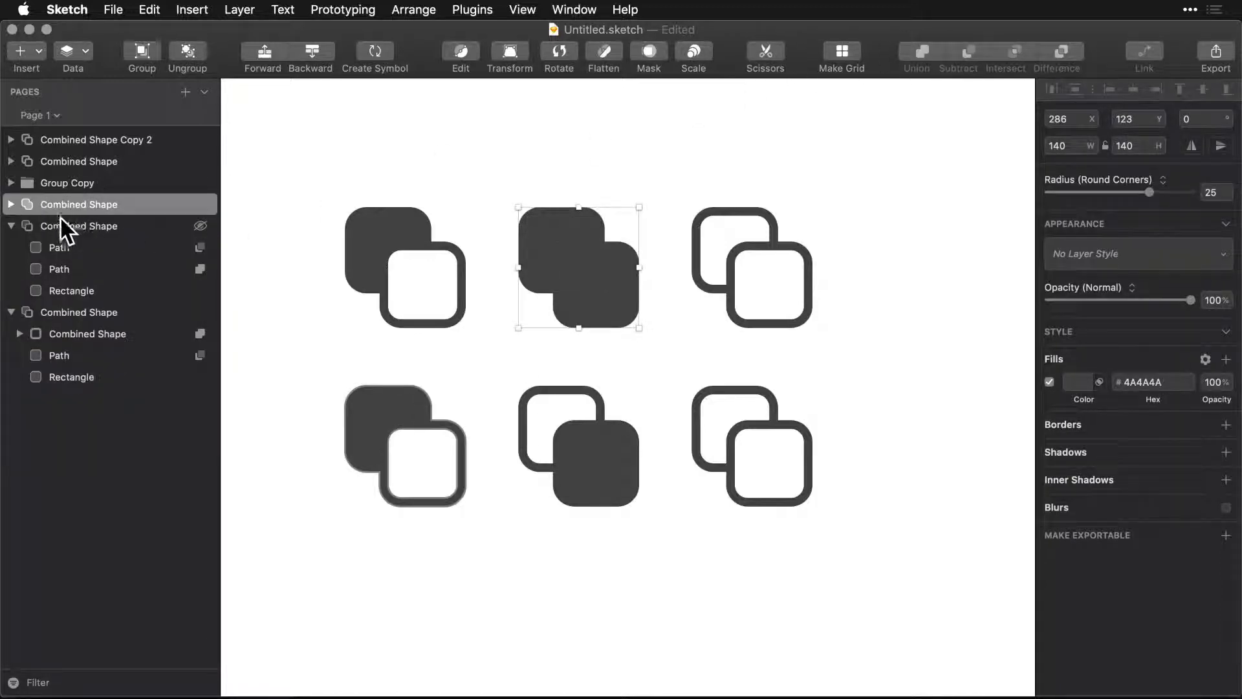
Set the inner path of the upper-middle combined shape to Subtract.
left_click(11, 205)
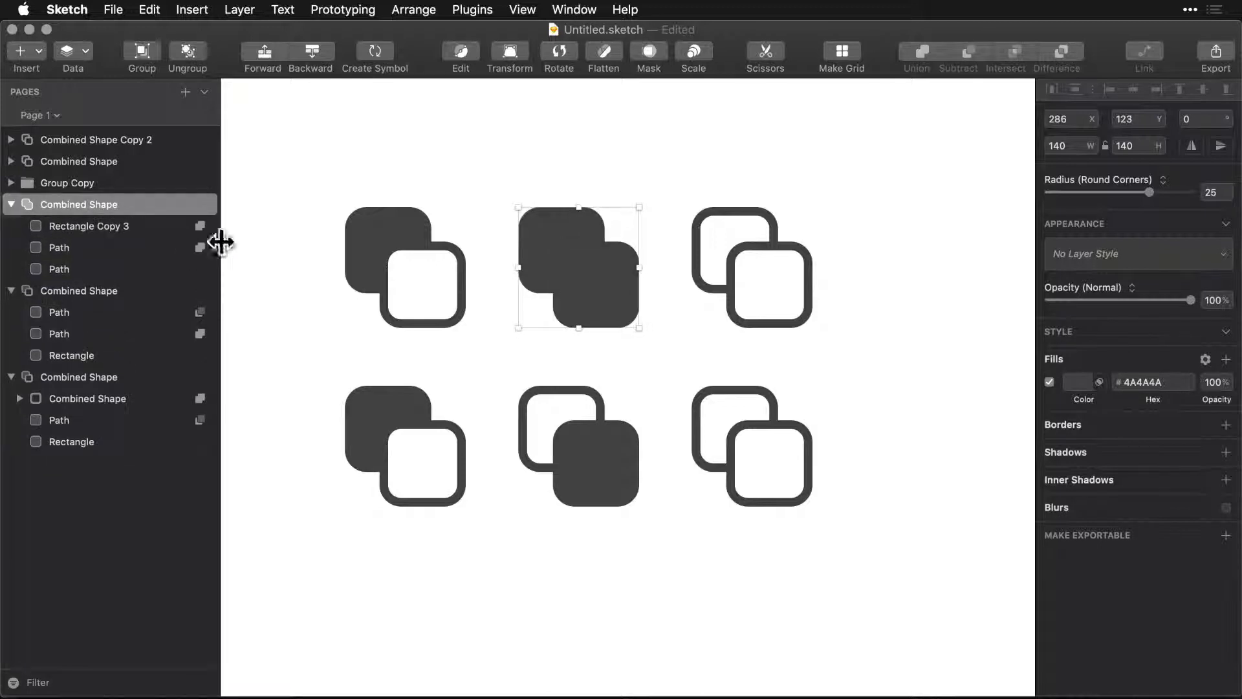
left_click(201, 248)
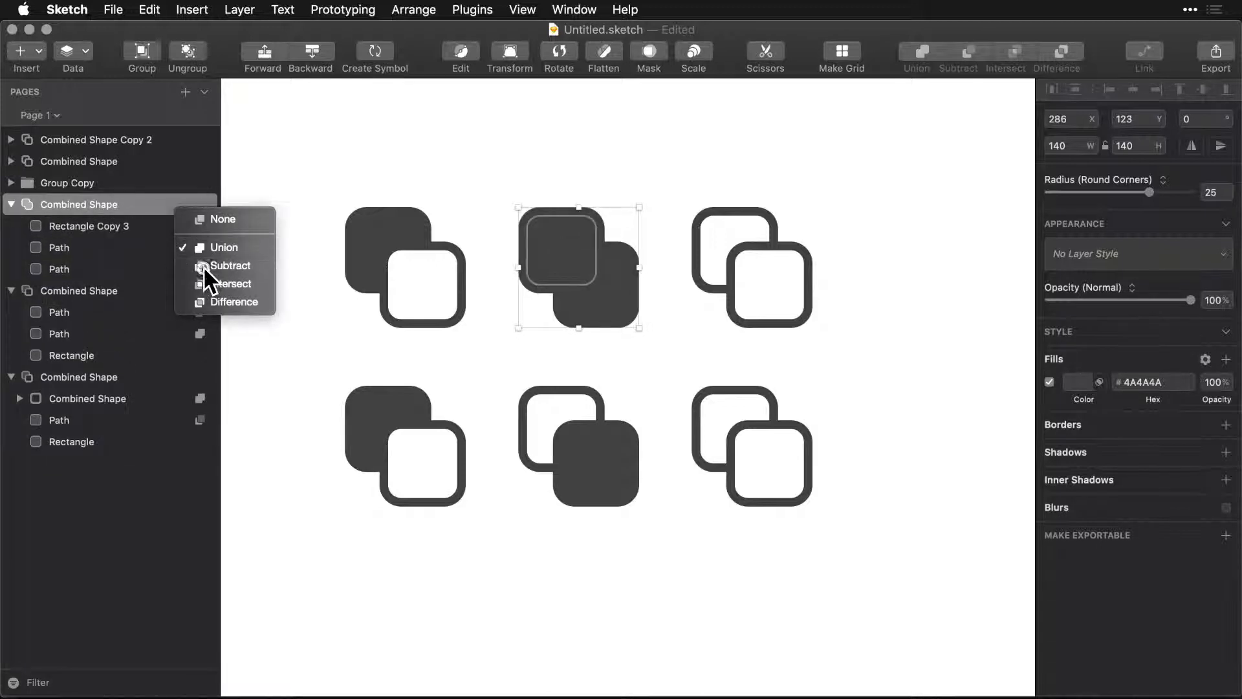
left_click(203, 266)
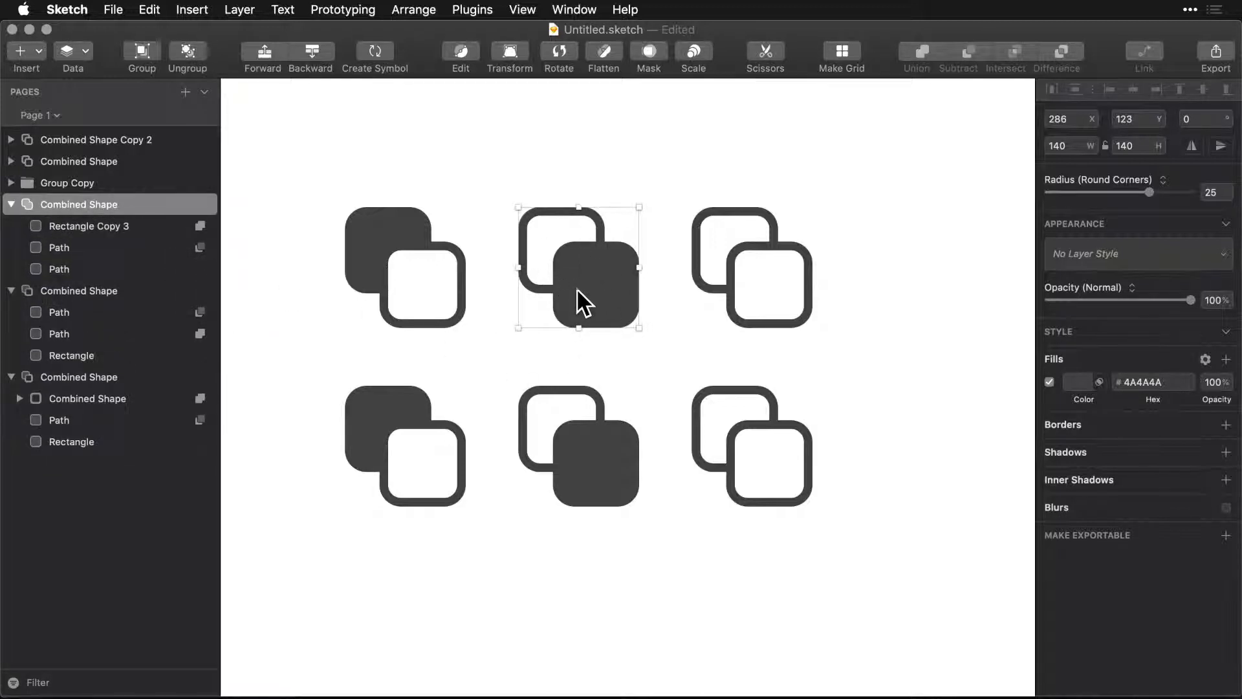
Swap the two middle icons, placing the rebuilt combined shape at Y 330 and Group Copy at Y 123.
left_click(580, 478)
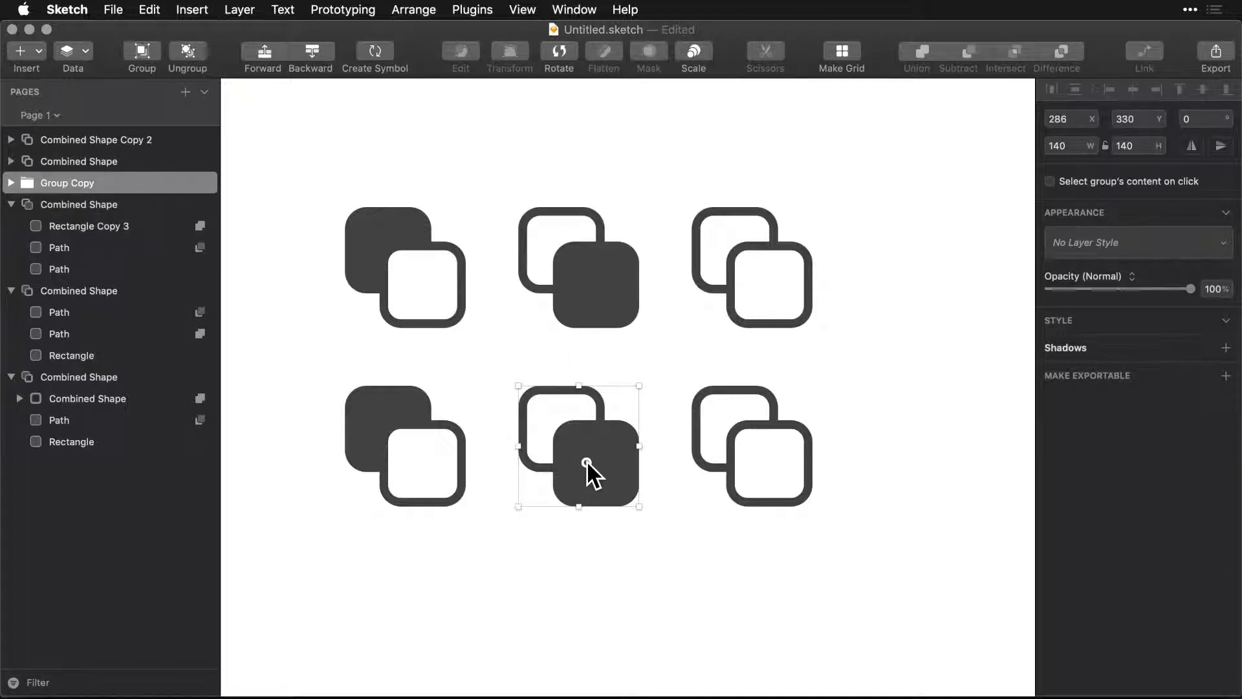
left_click_drag(586, 467, 586, 217)
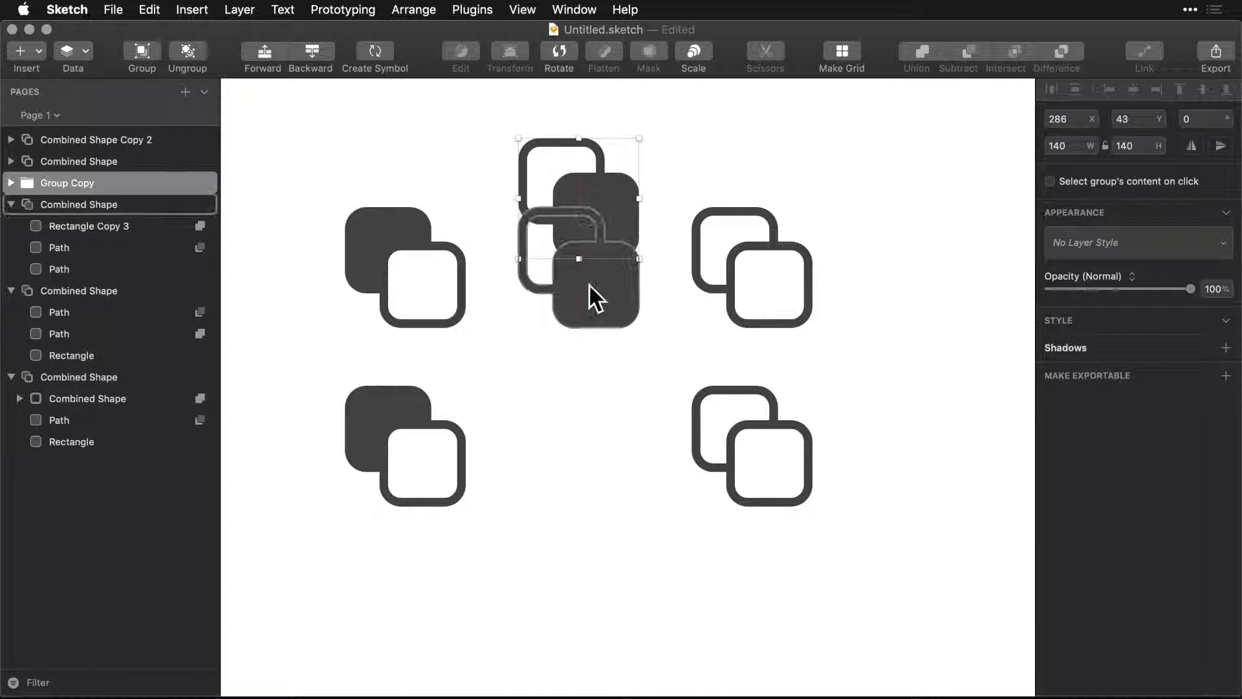
left_click_drag(588, 286, 592, 487)
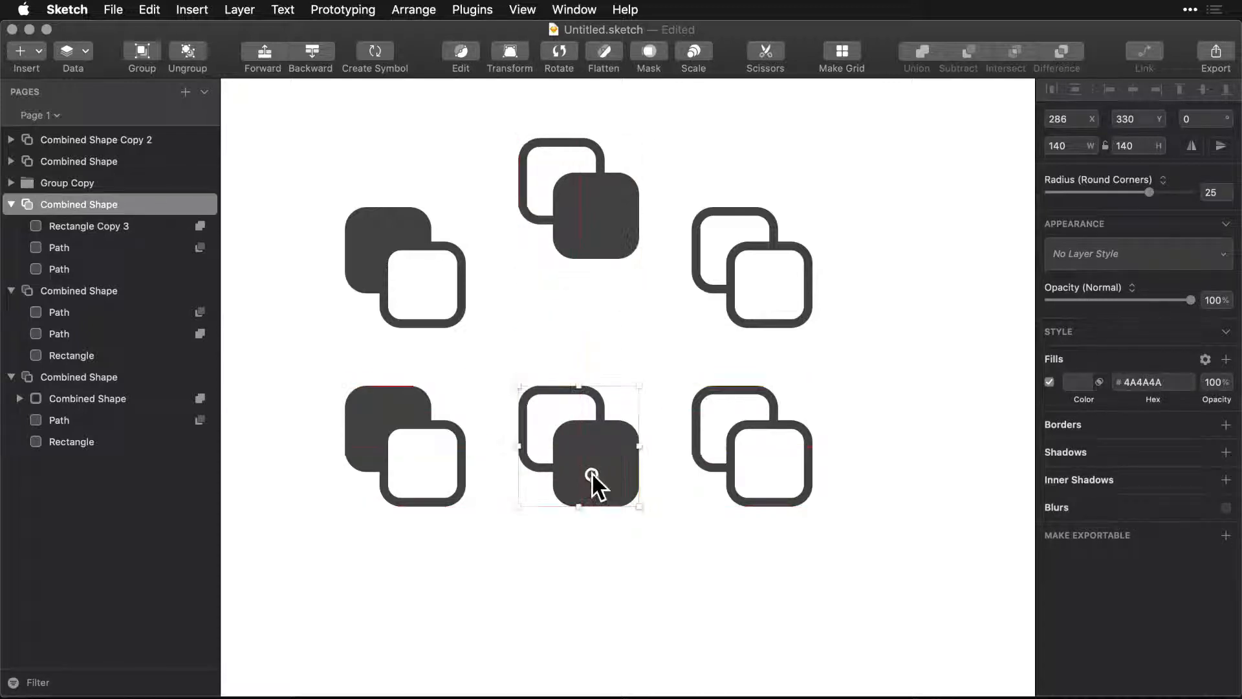
left_click_drag(585, 219, 588, 289)
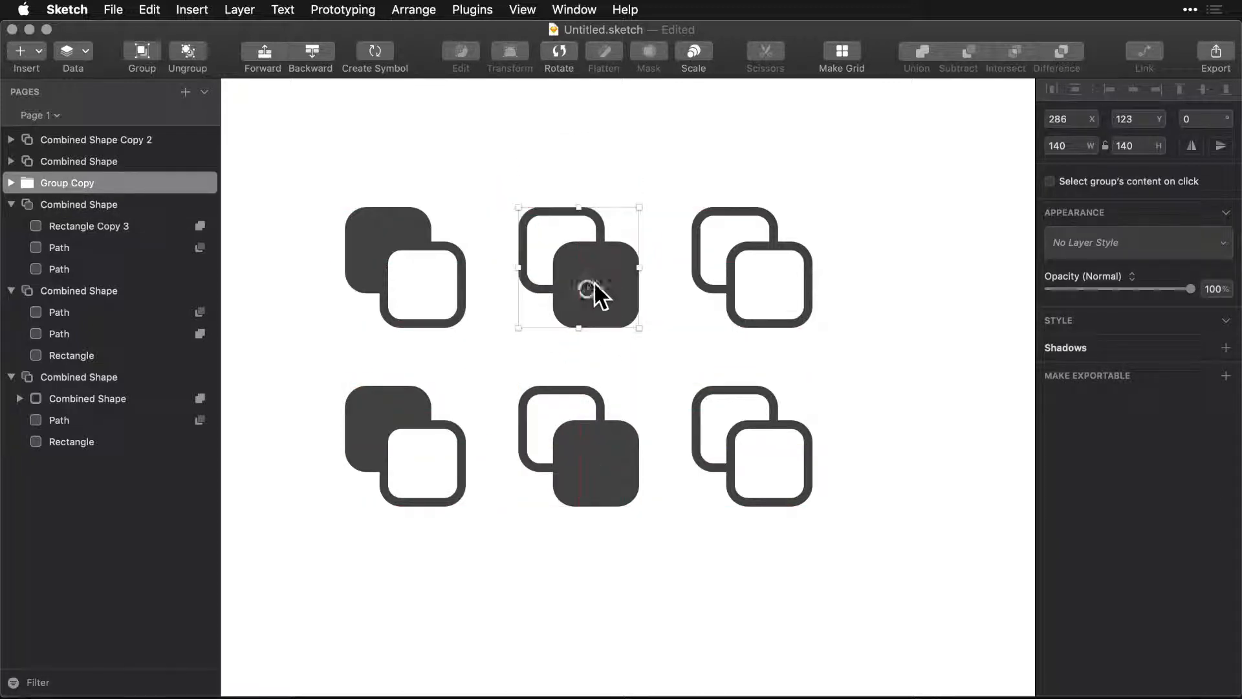
Examine the two paths and the nested Rectangle Copy 4 that make up the upper-right combined shape.
left_click(732, 299)
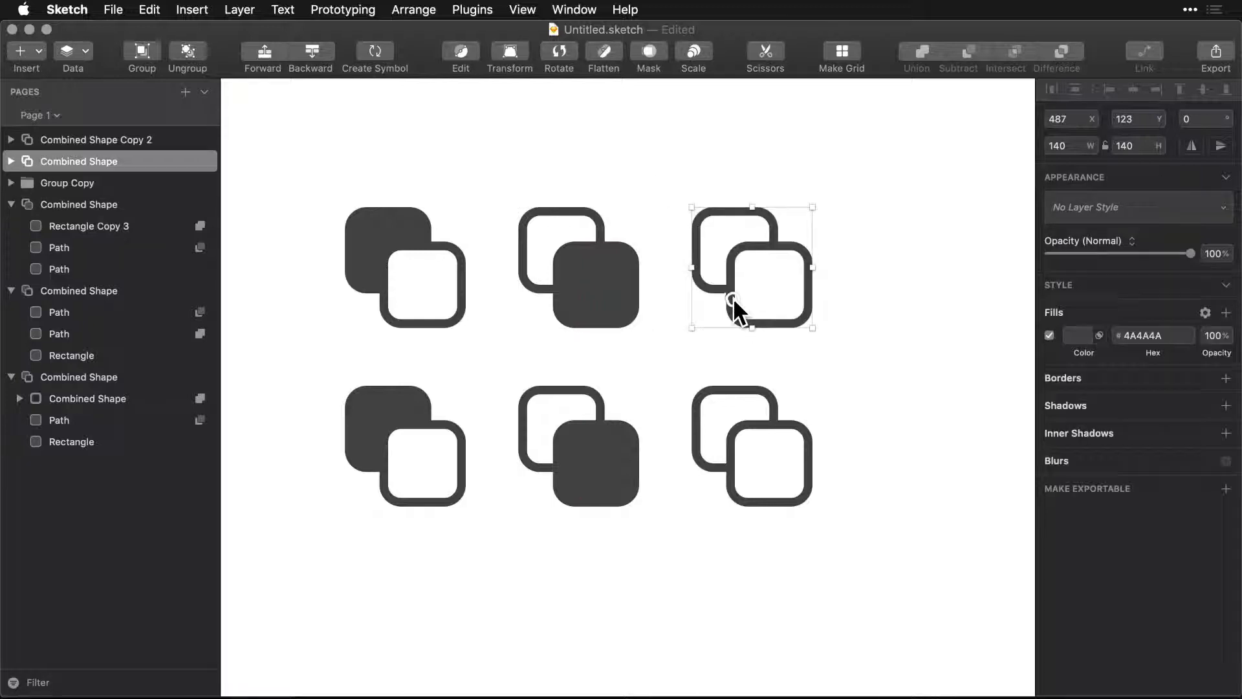
left_click(11, 161)
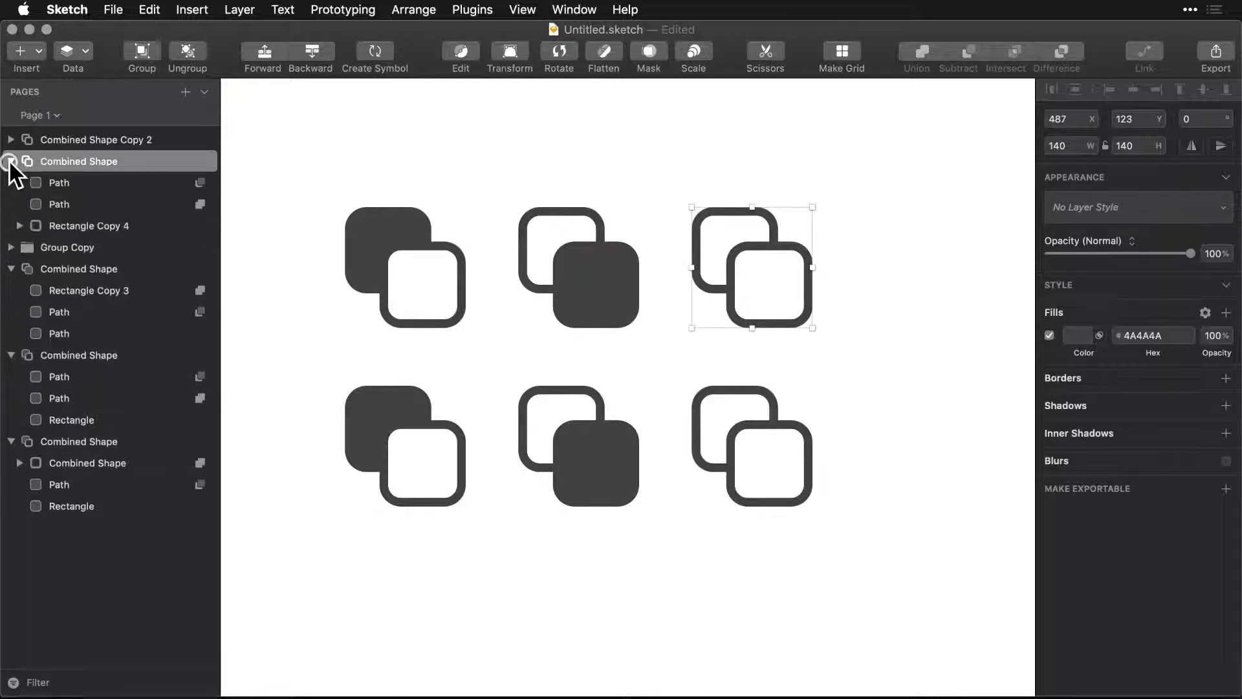
left_click(54, 182)
left_click(60, 200)
left_click(57, 181)
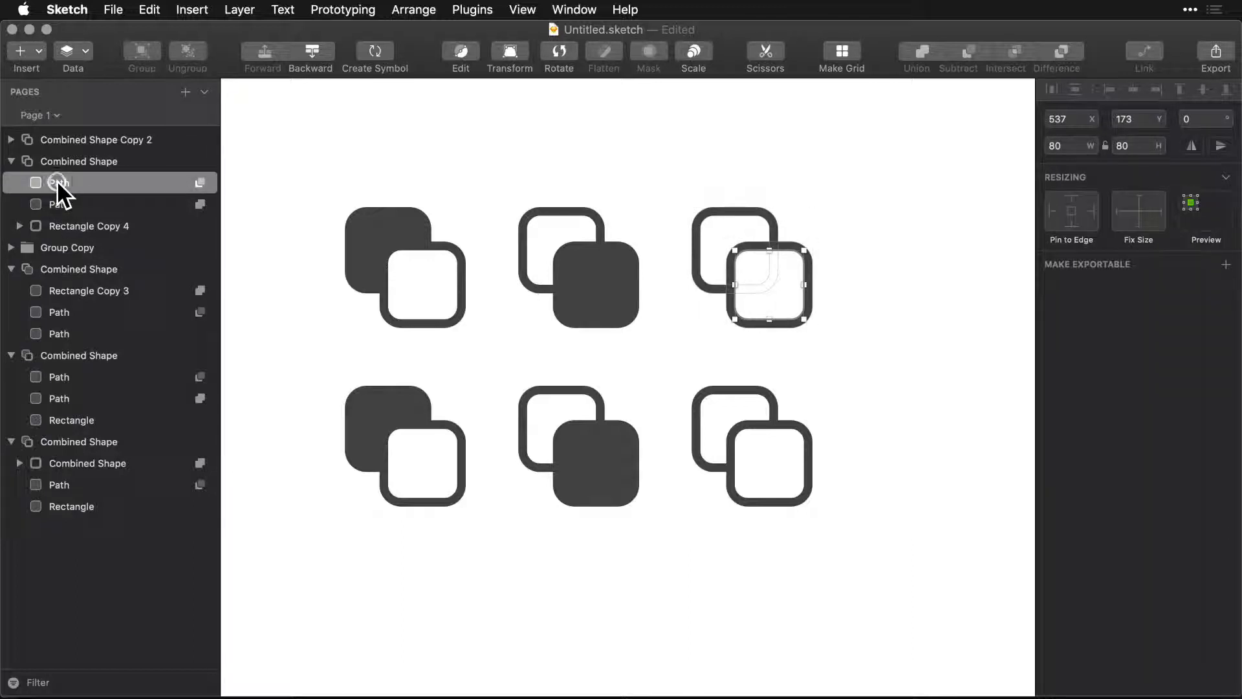
left_click(57, 203)
left_click(56, 223)
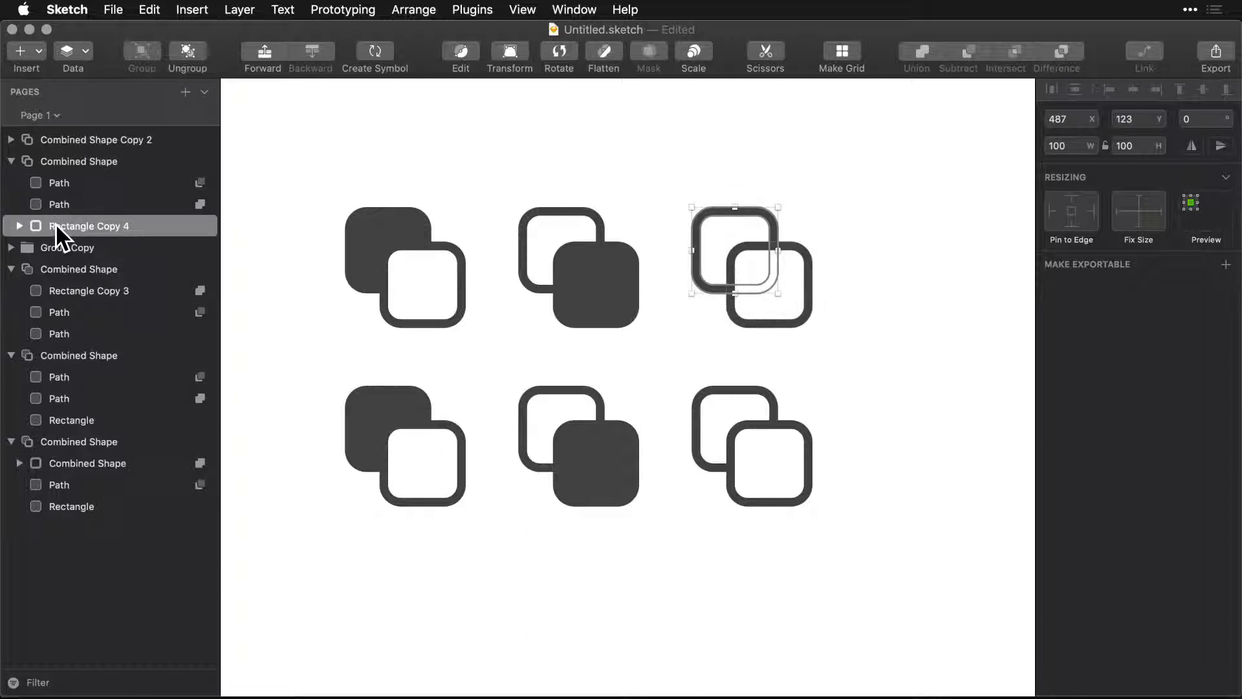
Ungroup the nested outlined rectangle inside the lower-right icon, Combined Shape Copy 2, into separate paths.
left_click(767, 425)
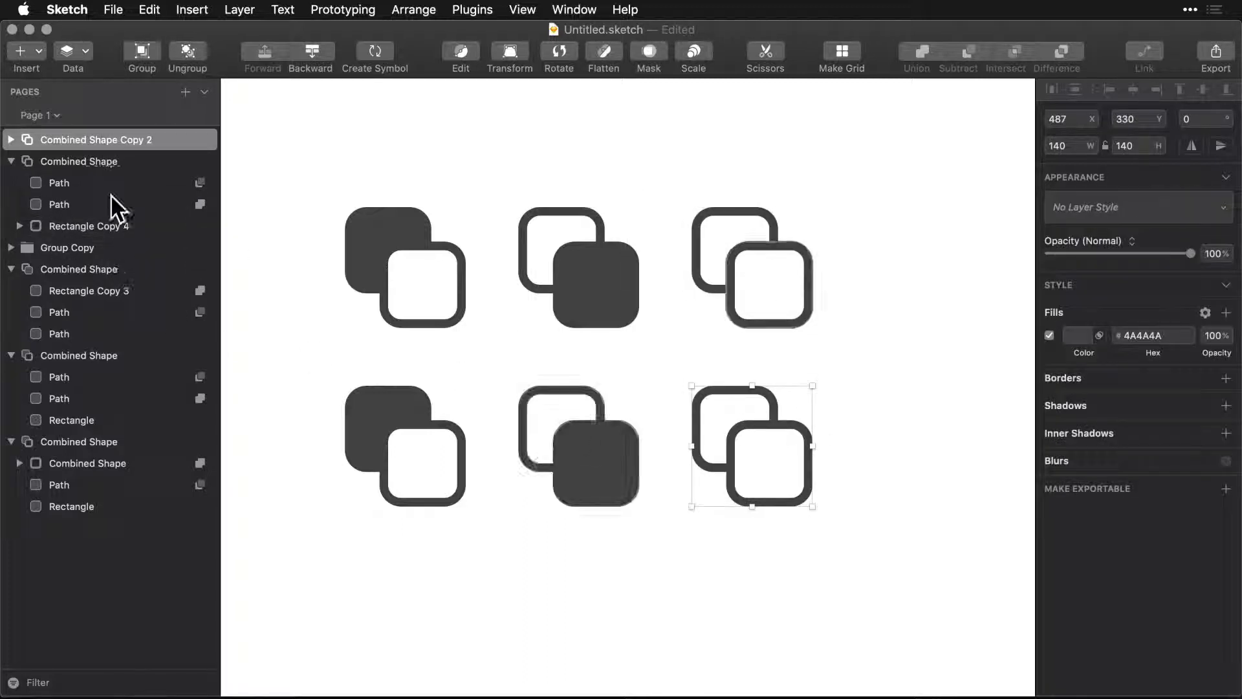
left_click(12, 140)
left_click(73, 203)
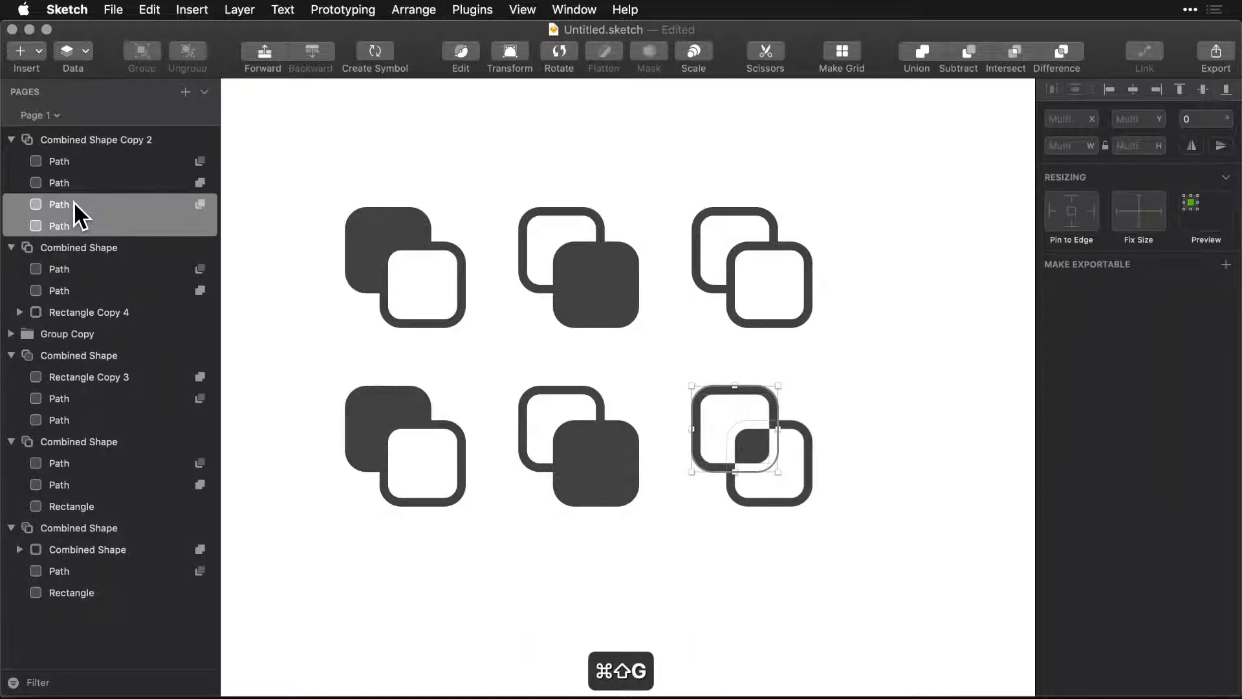
Try different boolean operations on the two ungrouped paths of the lower-right icon.
left_click(201, 204)
left_click(203, 250)
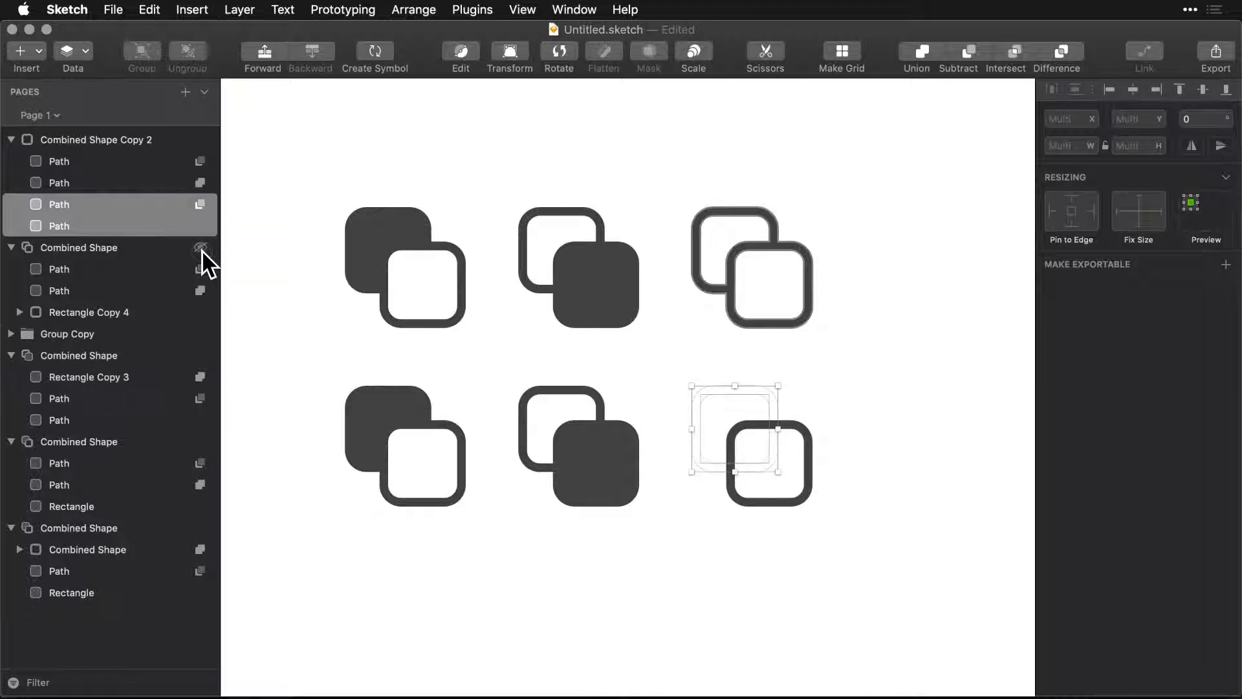
left_click(201, 204)
left_click(207, 158)
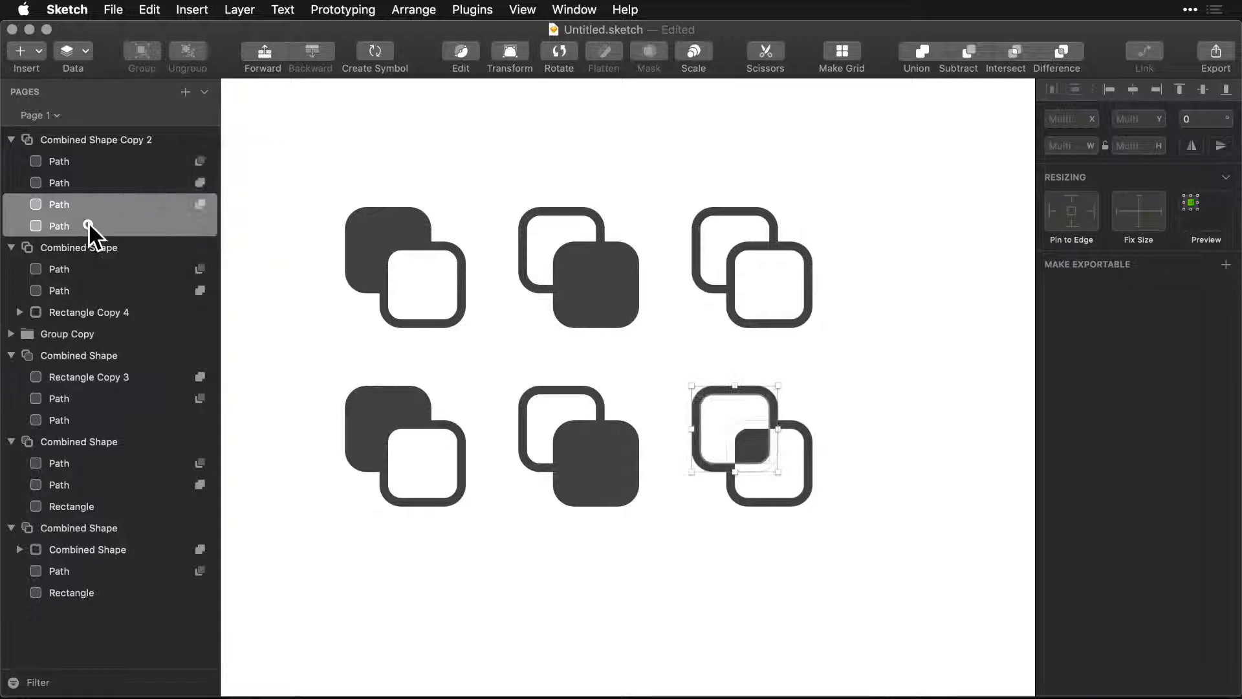
Move the inner ungrouped path of the lower-right icon above its outer path and set it to Subtract.
left_click(88, 184)
left_click(67, 226)
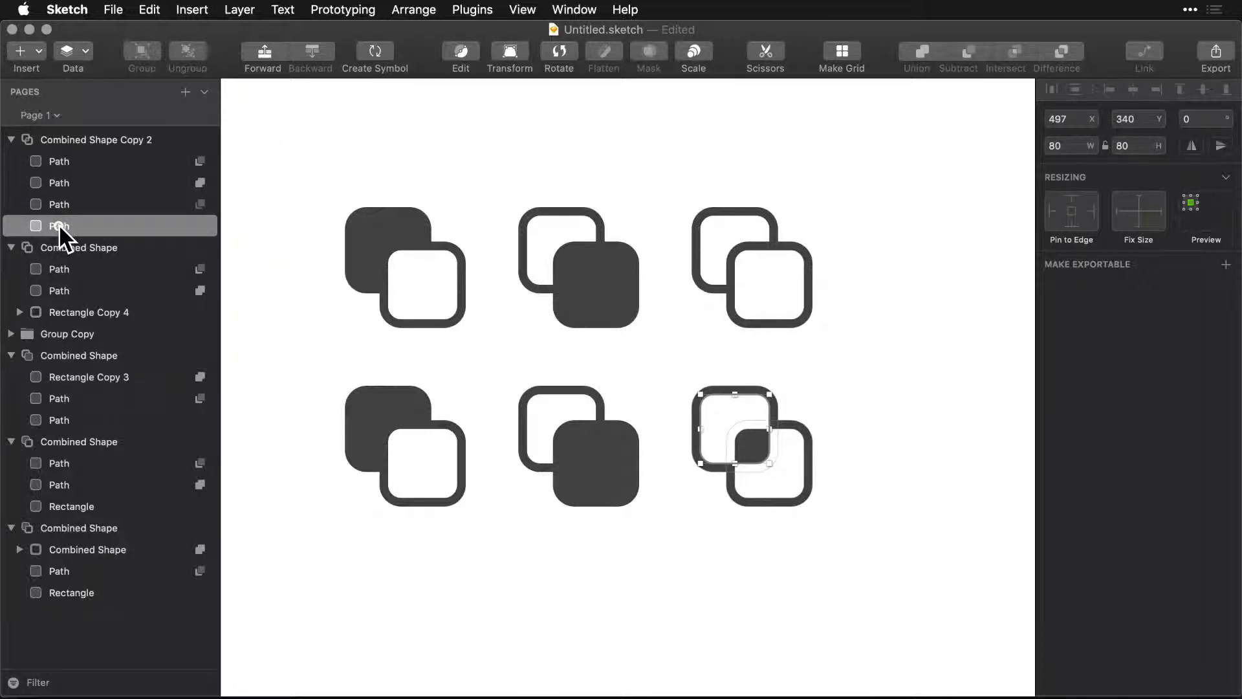
left_click_drag(60, 224, 63, 196)
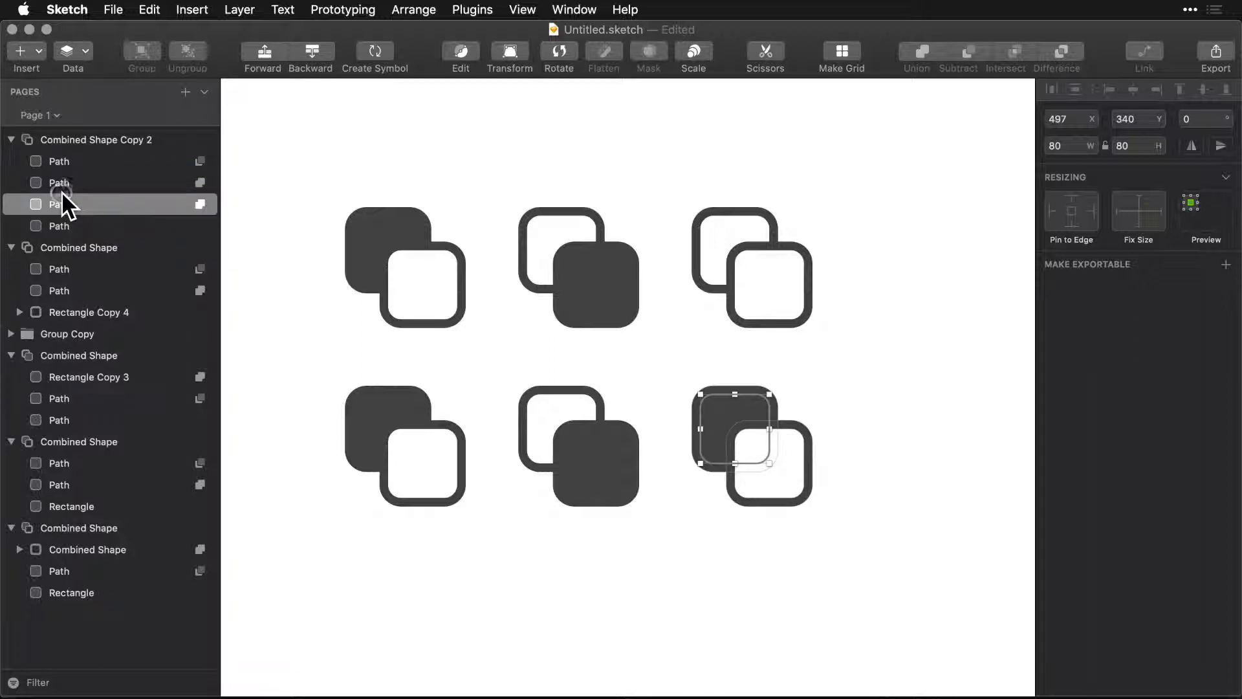
left_click(197, 203)
left_click(206, 223)
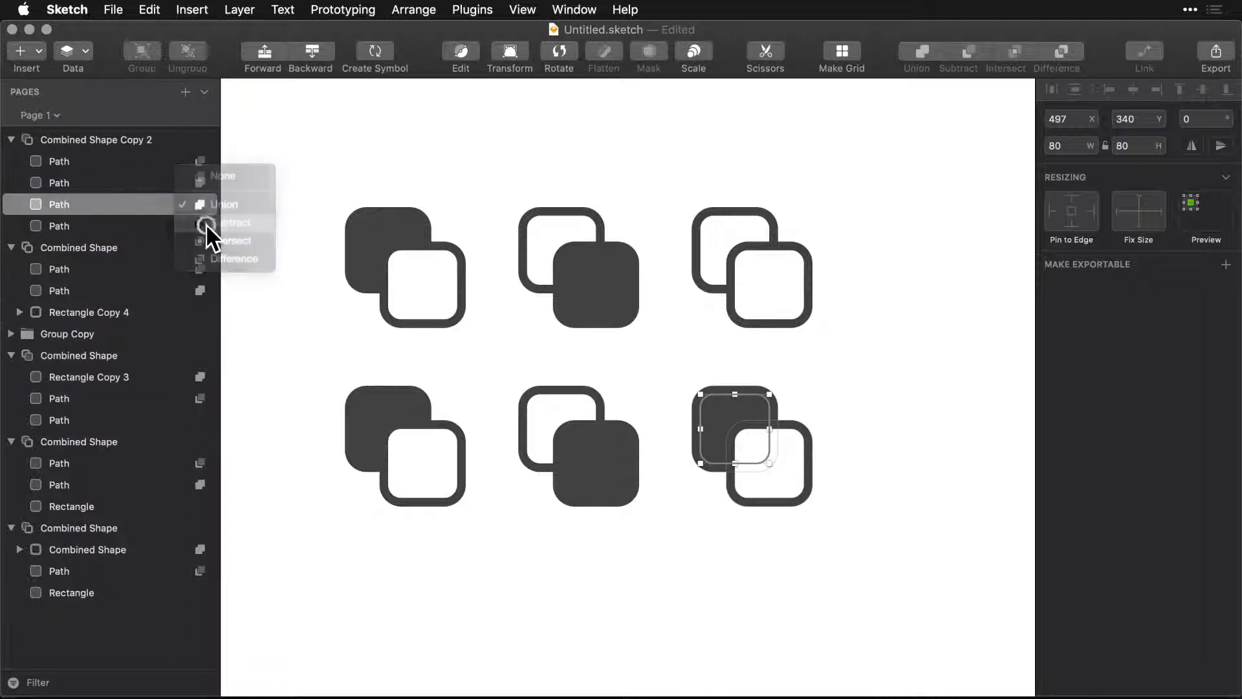
left_click(691, 547)
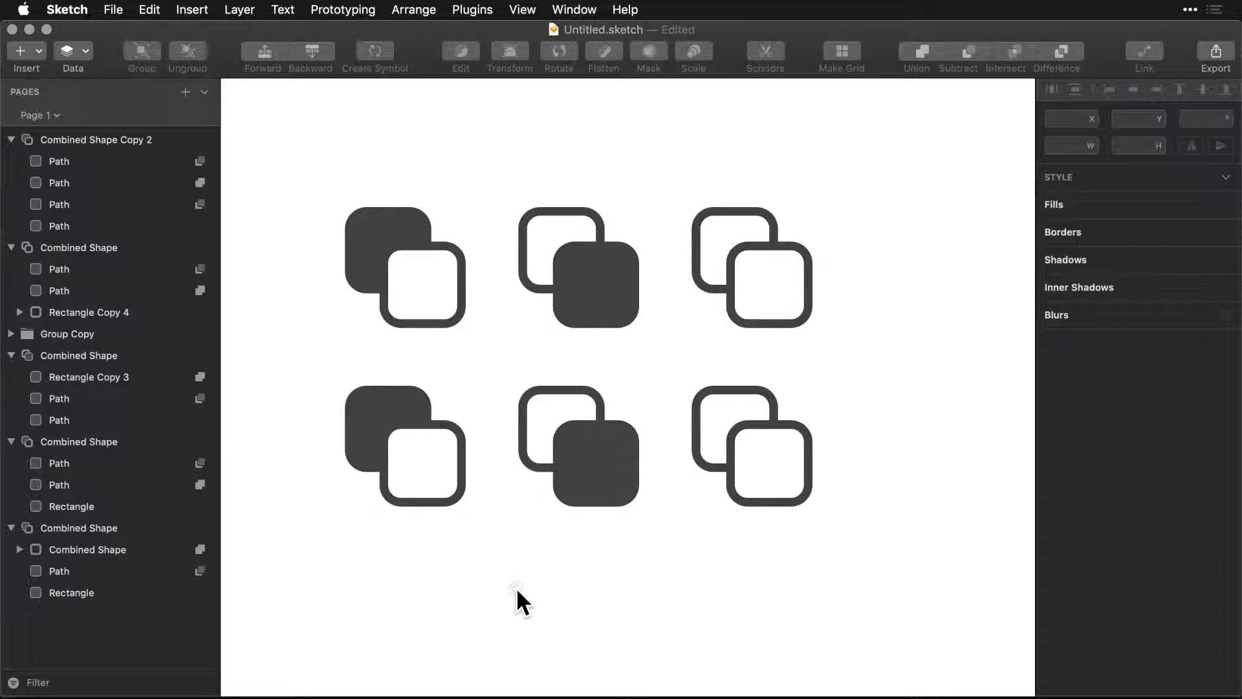
Copy the upper-right icon's SVG code and paste it as markup into SVGOMG in Firefox.
left_click(733, 299)
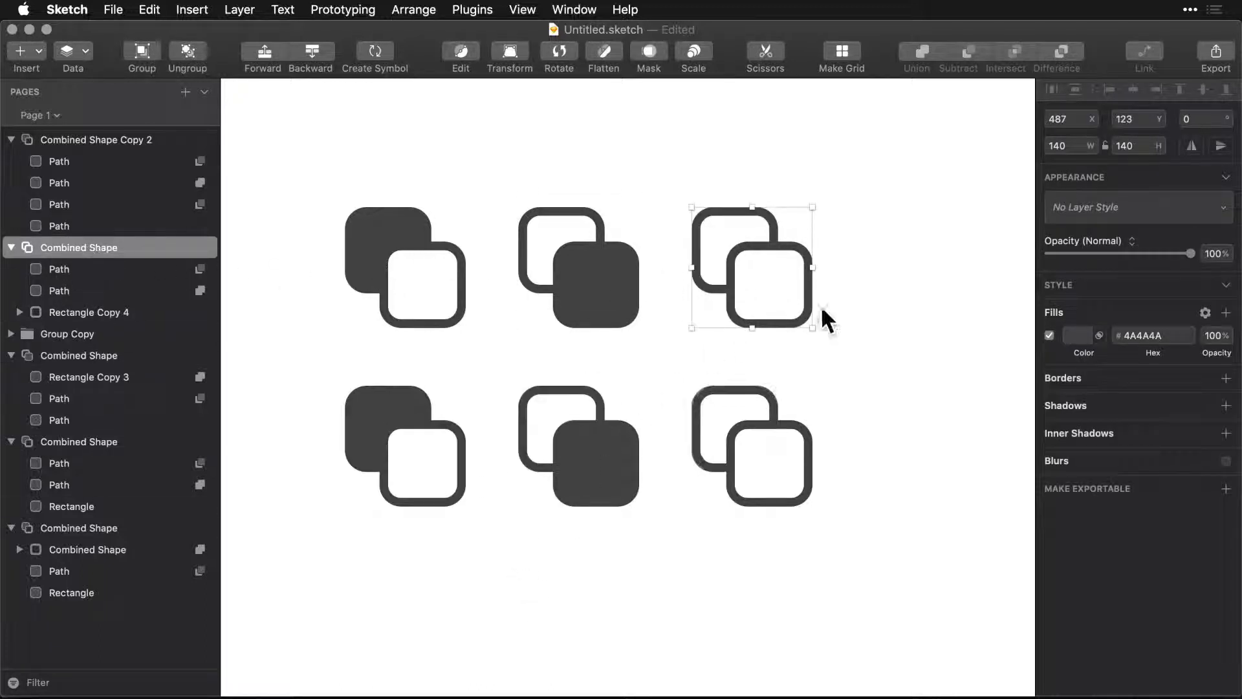
right_click(728, 278)
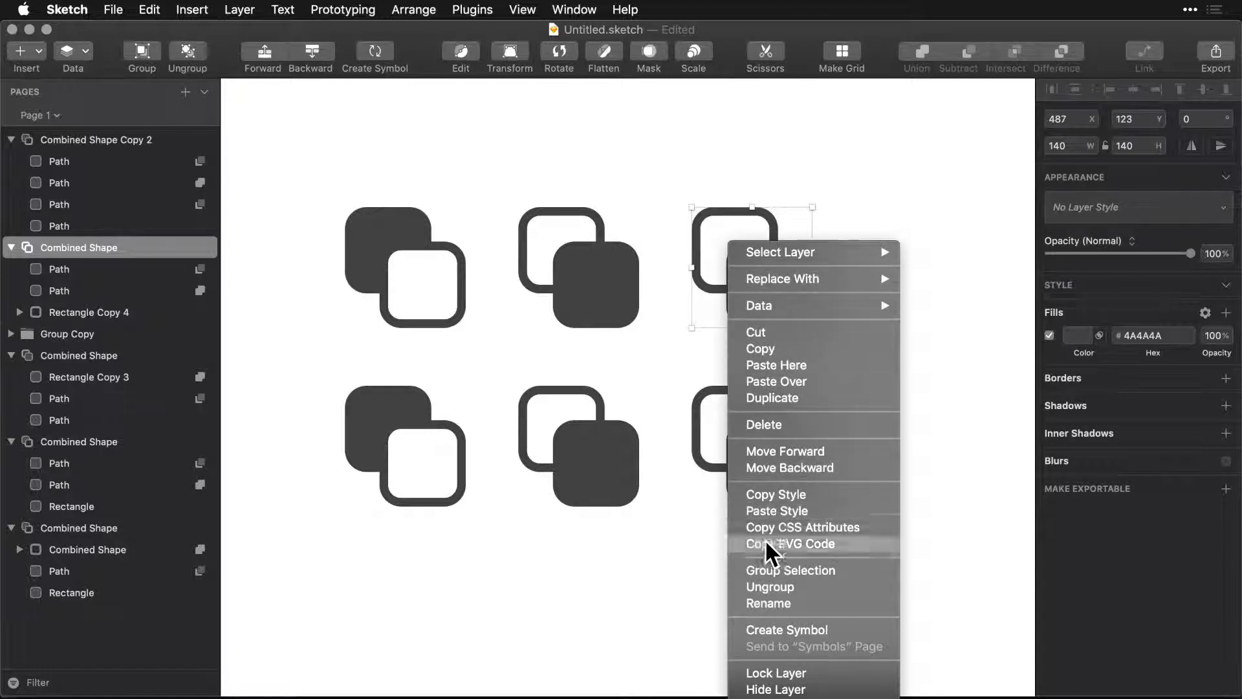
left_click(781, 541)
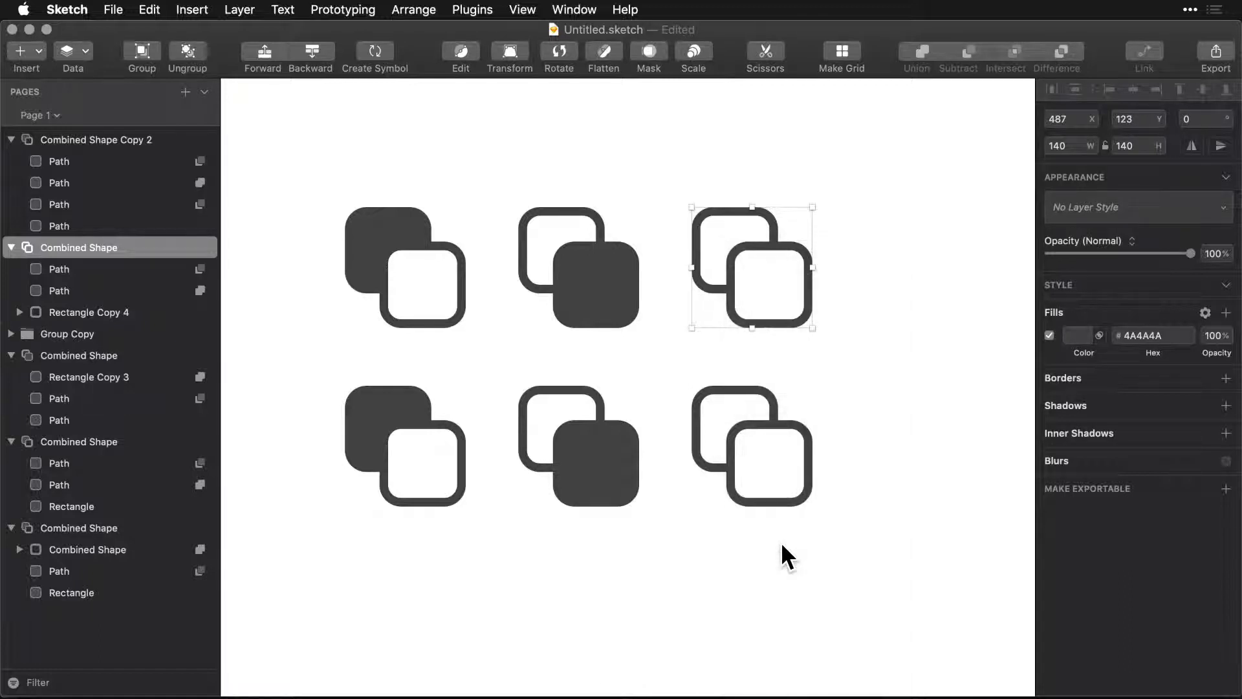
key("super+Tab")
left_click(542, 422)
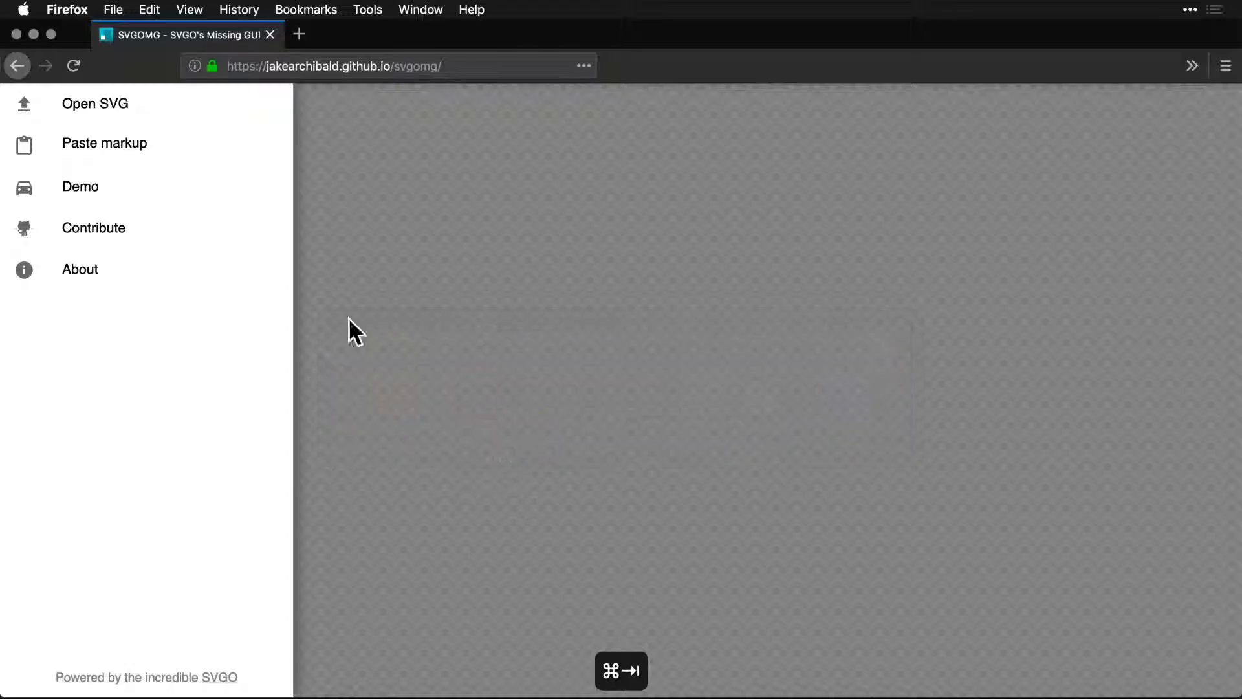
key("super+v")
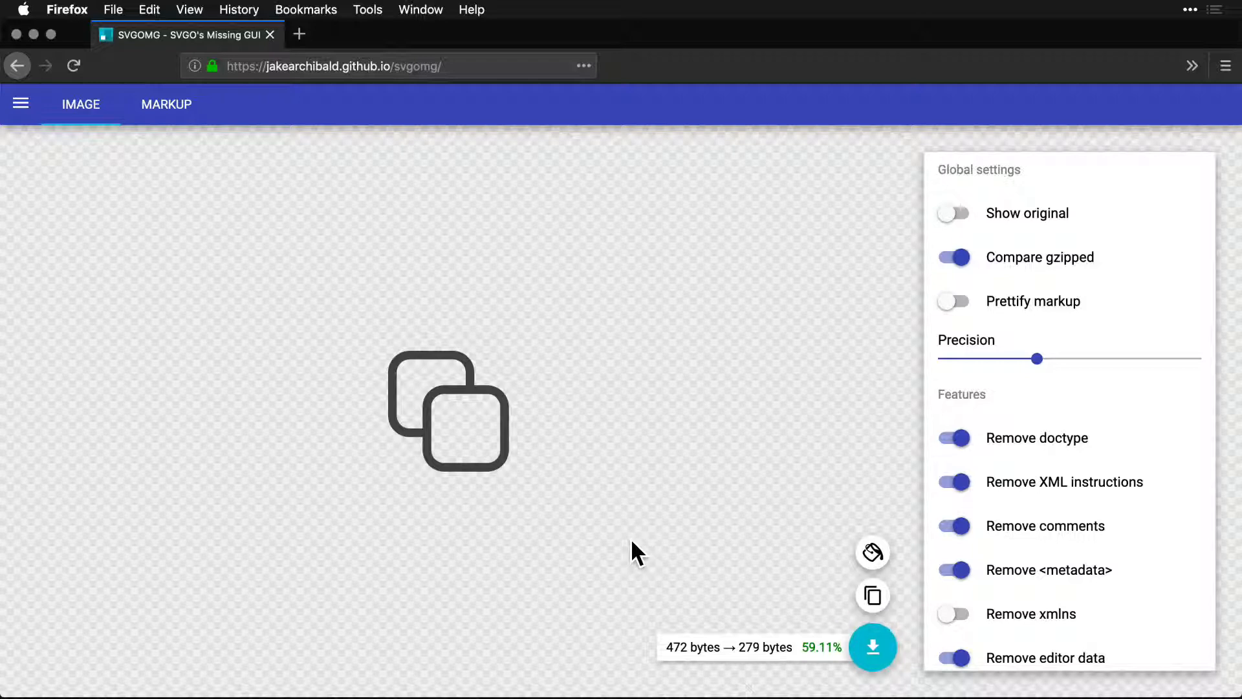
Review SVGOMG's global settings and the full list of optimisation features.
scroll(1030, 466, "down", 4)
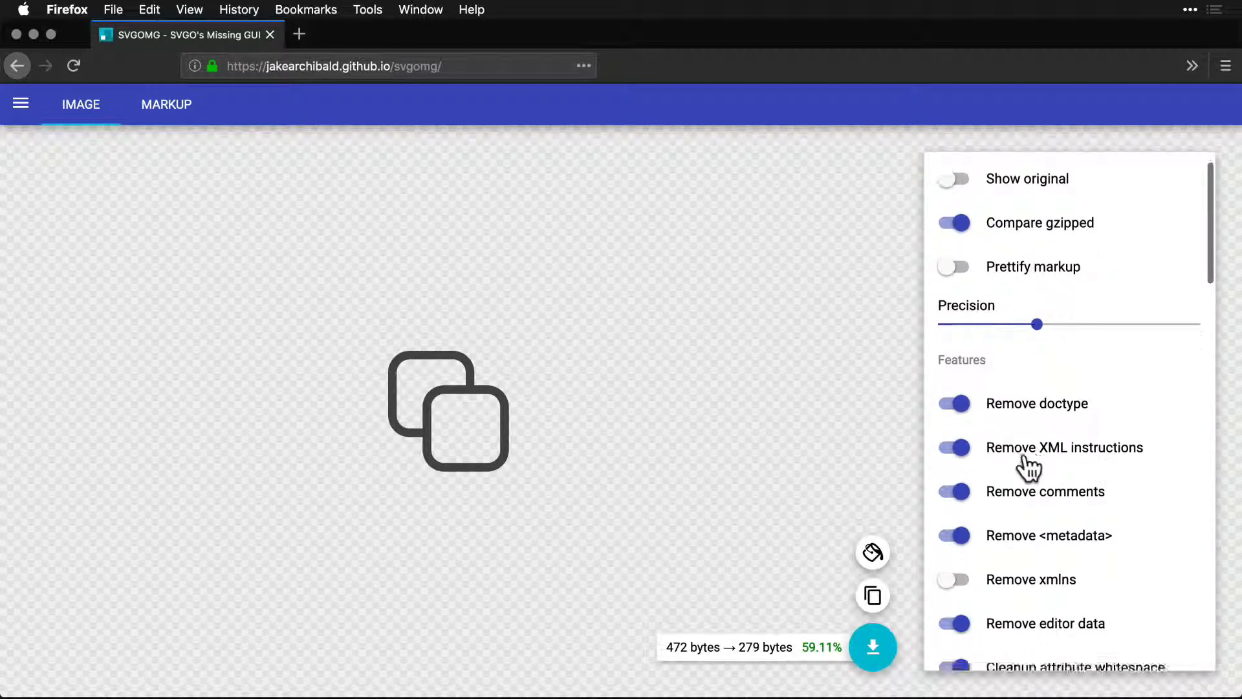
scroll(1028, 466, "down", 15)
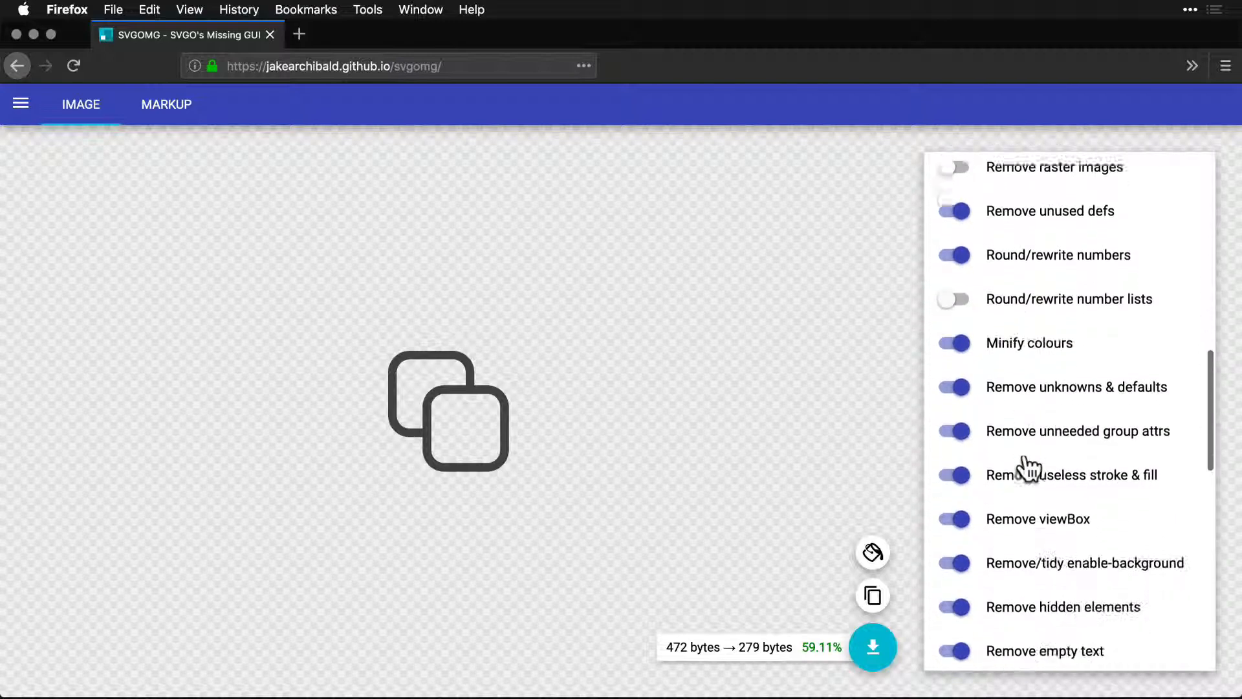
scroll(1028, 466, "up", 15)
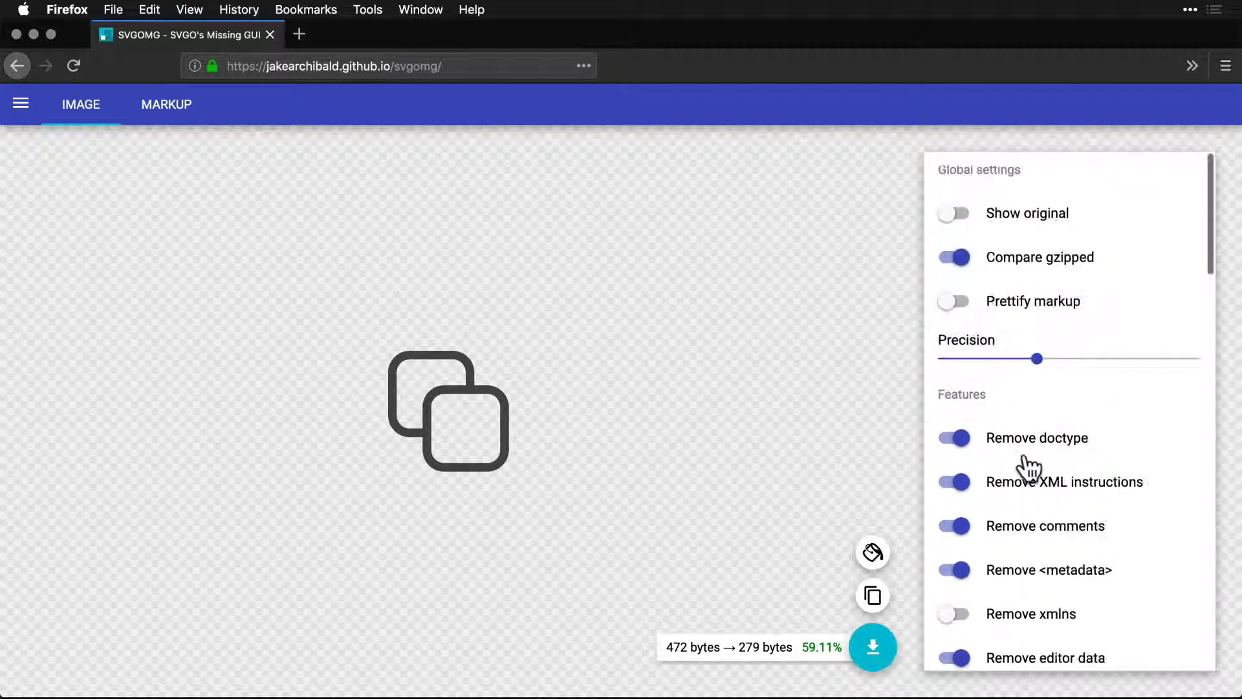
scroll(1029, 466, "down", 11)
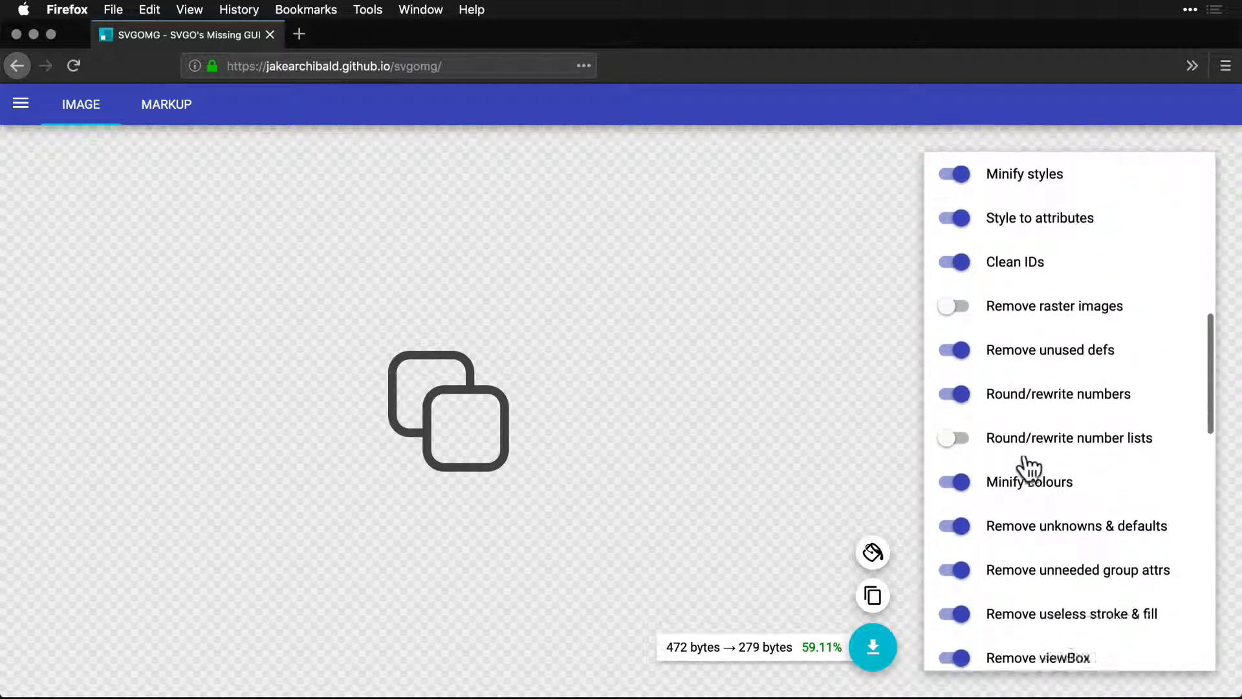
scroll(1029, 466, "down", 9)
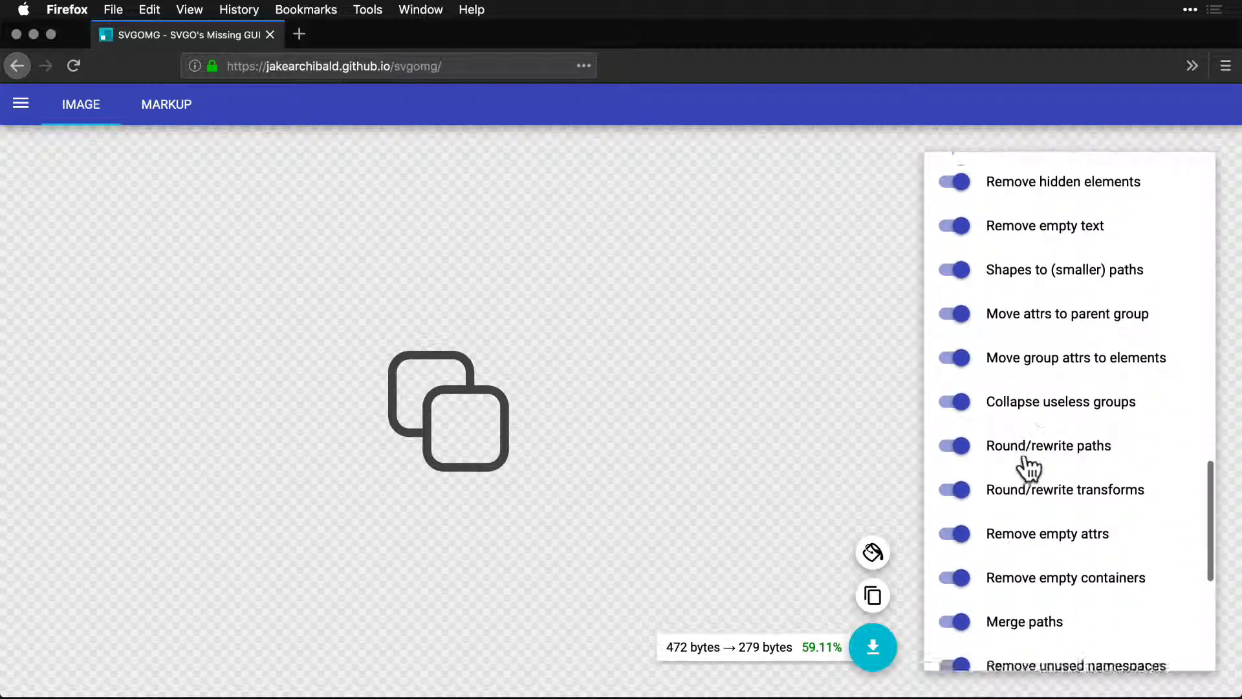
scroll(1029, 469, "down", 4)
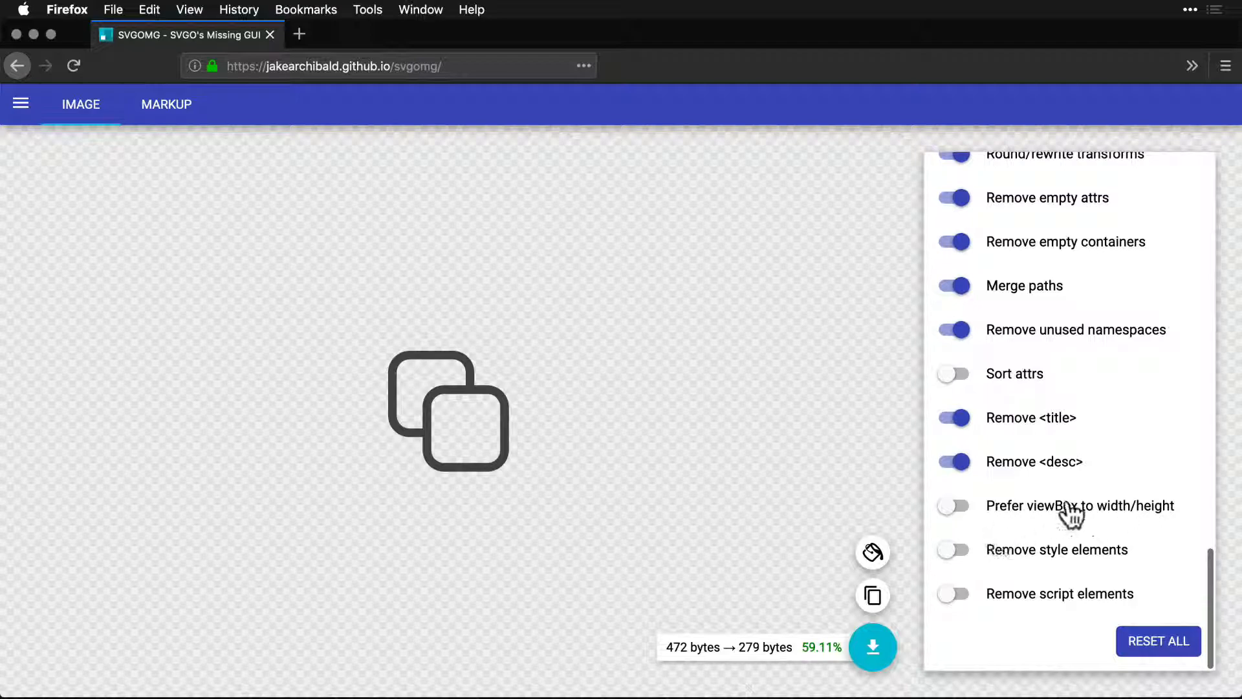
scroll(1075, 516, "up", 15)
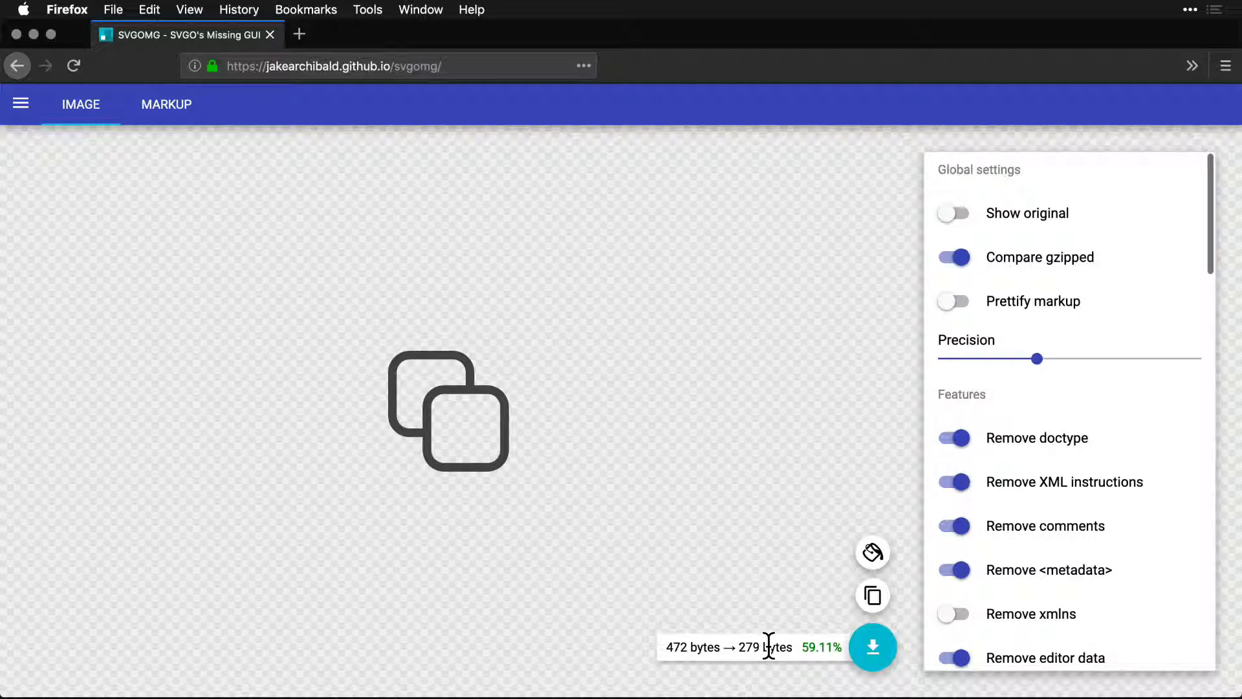
Copy the lower-right icon's SVG code in Sketch and paste it as new markup into SVGOMG in Firefox.
key("super+Tab")
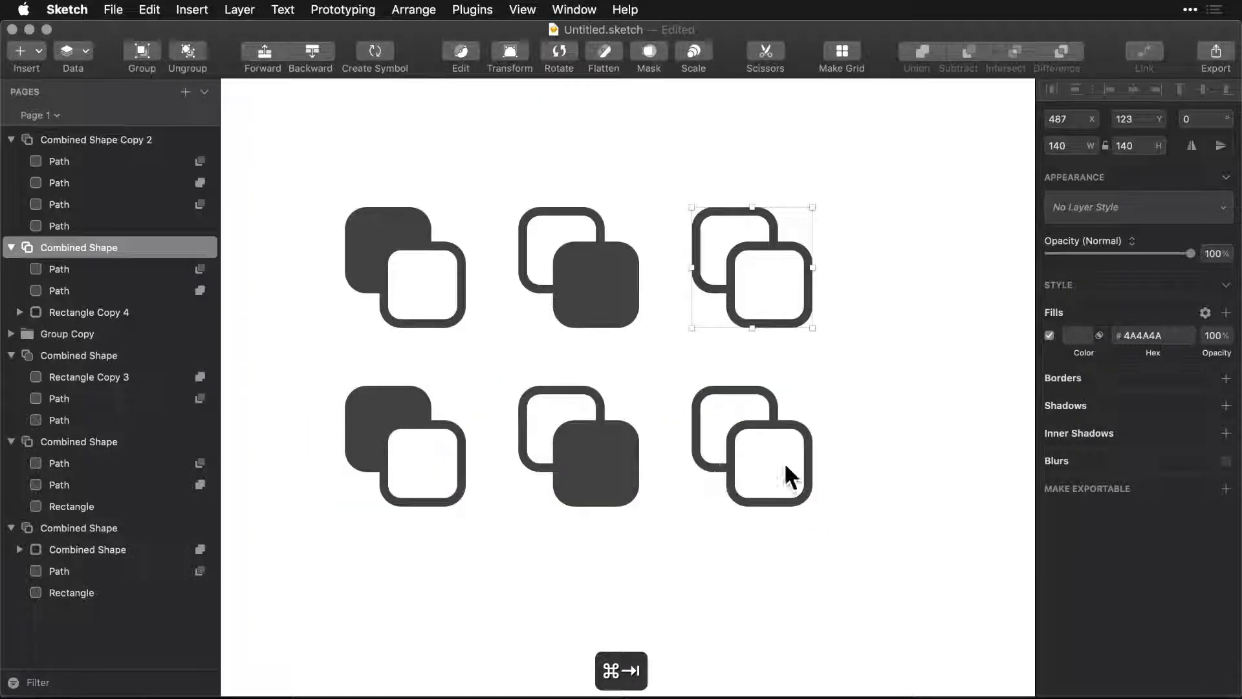
left_click(729, 465)
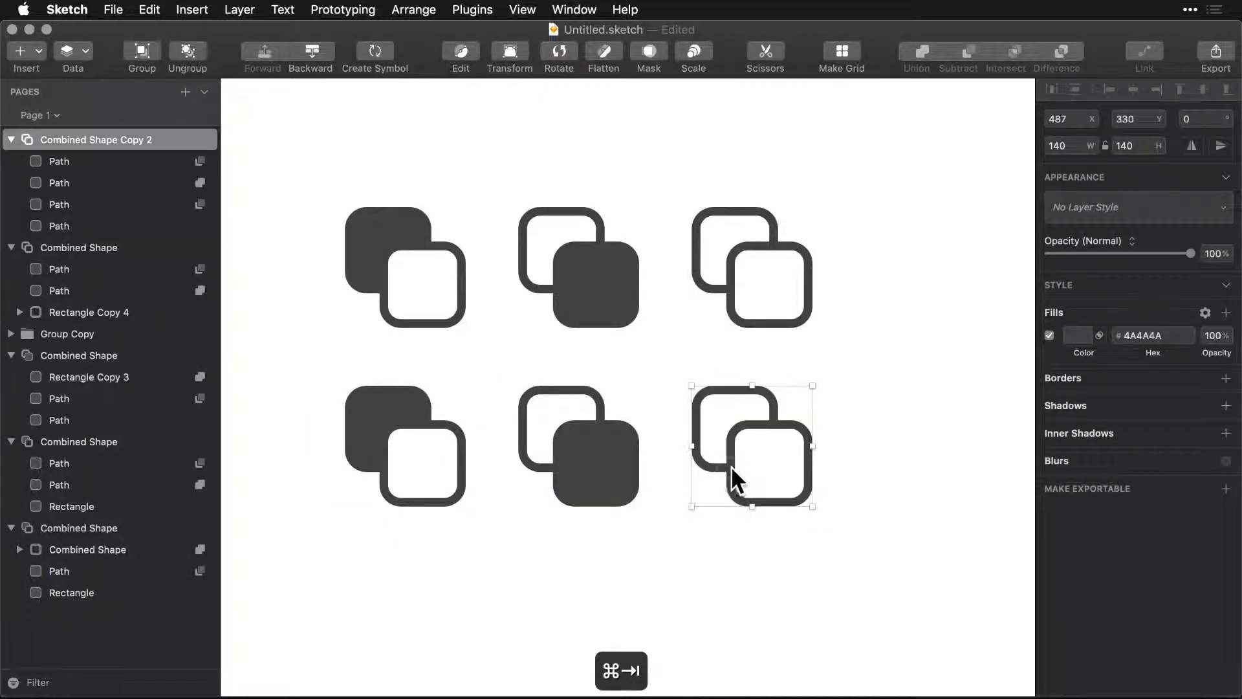
right_click(730, 466)
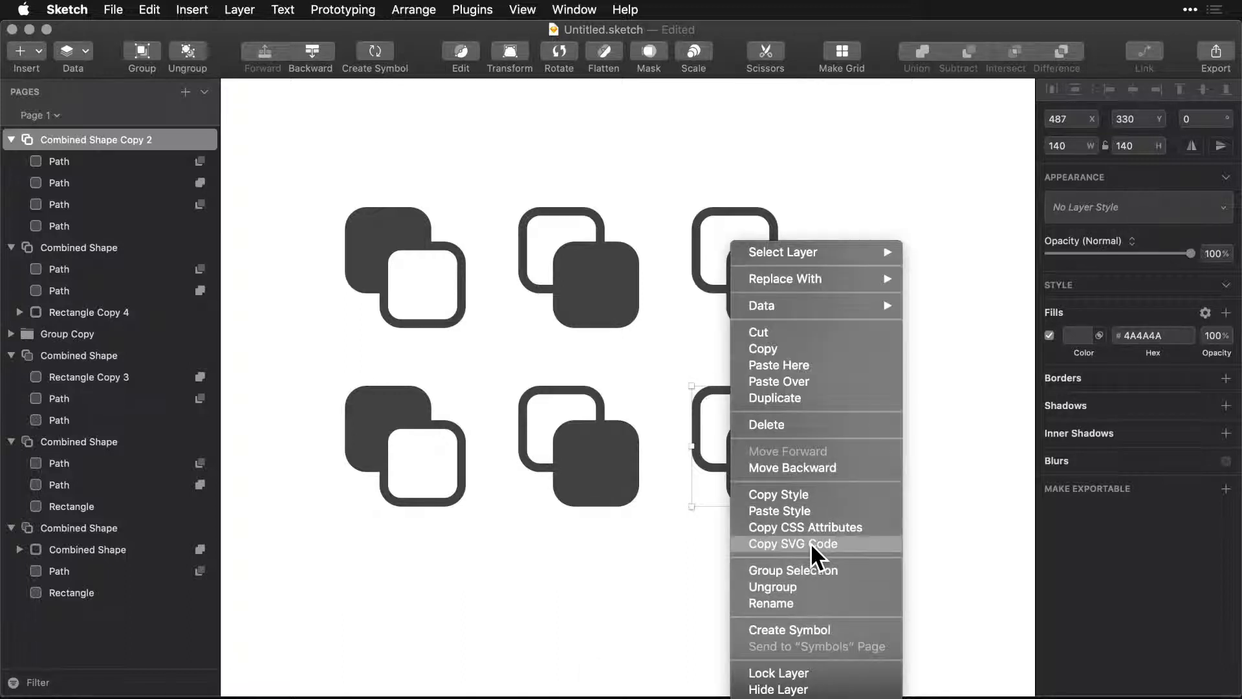
left_click(793, 544)
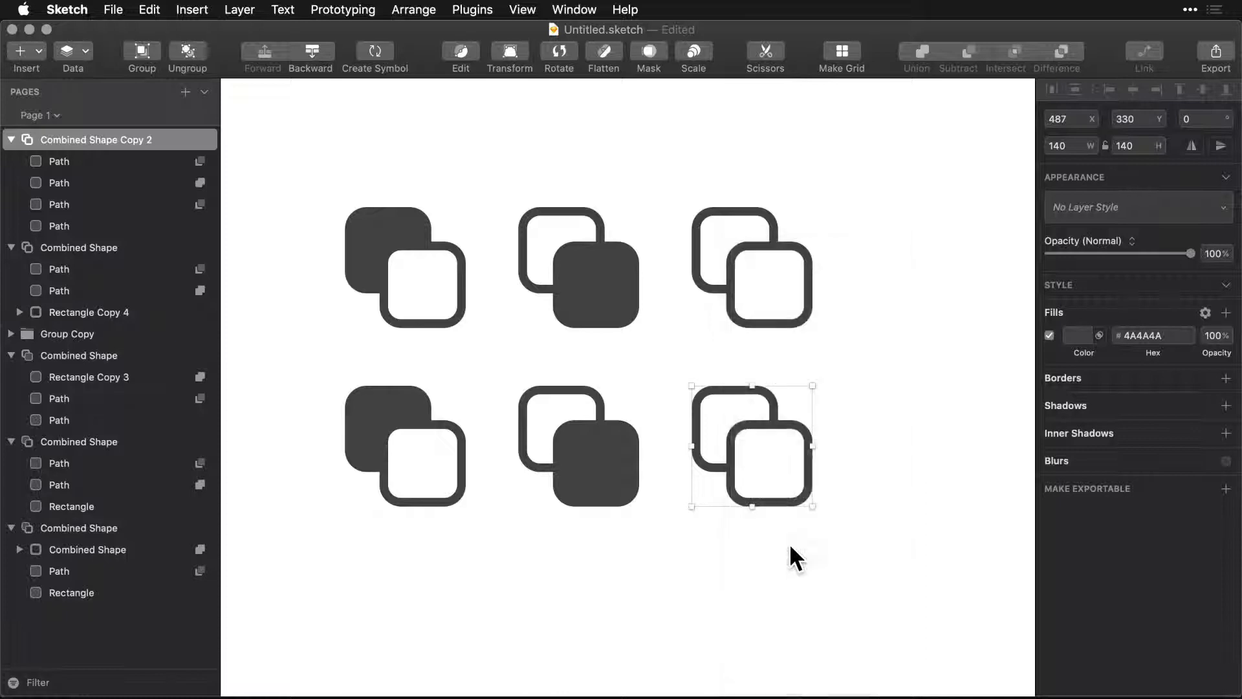
key("super+Tab")
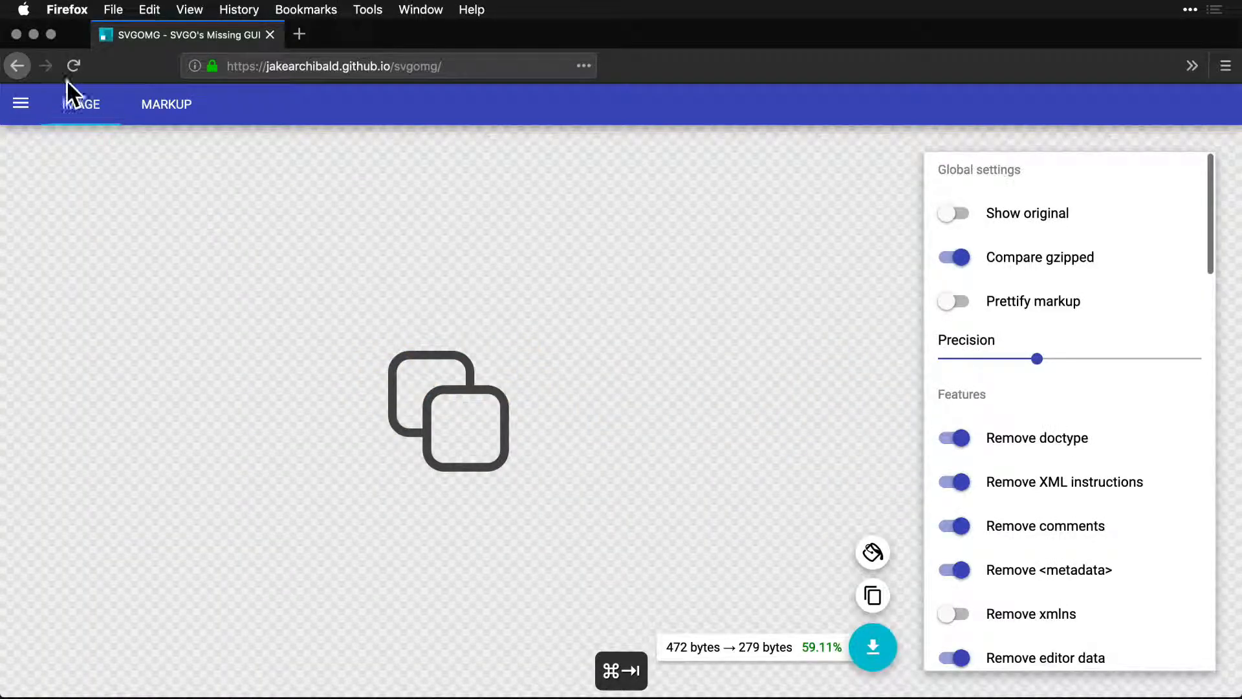
left_click(23, 107)
left_click(97, 153)
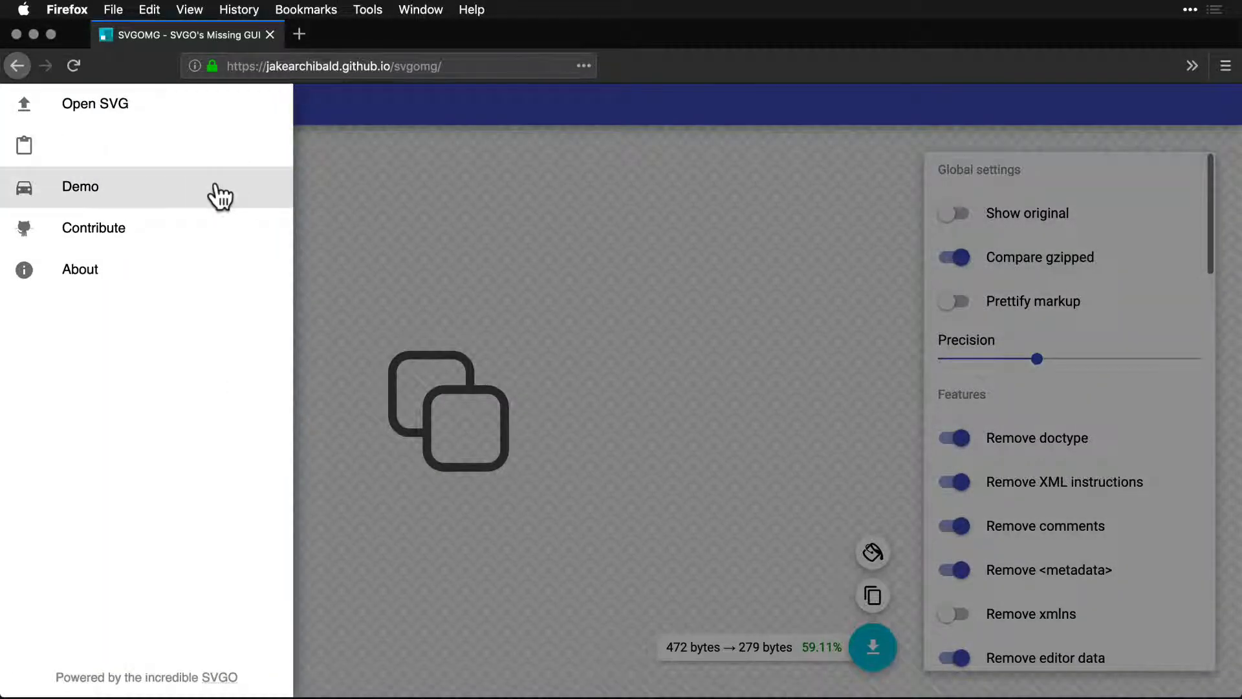
key("super+v")
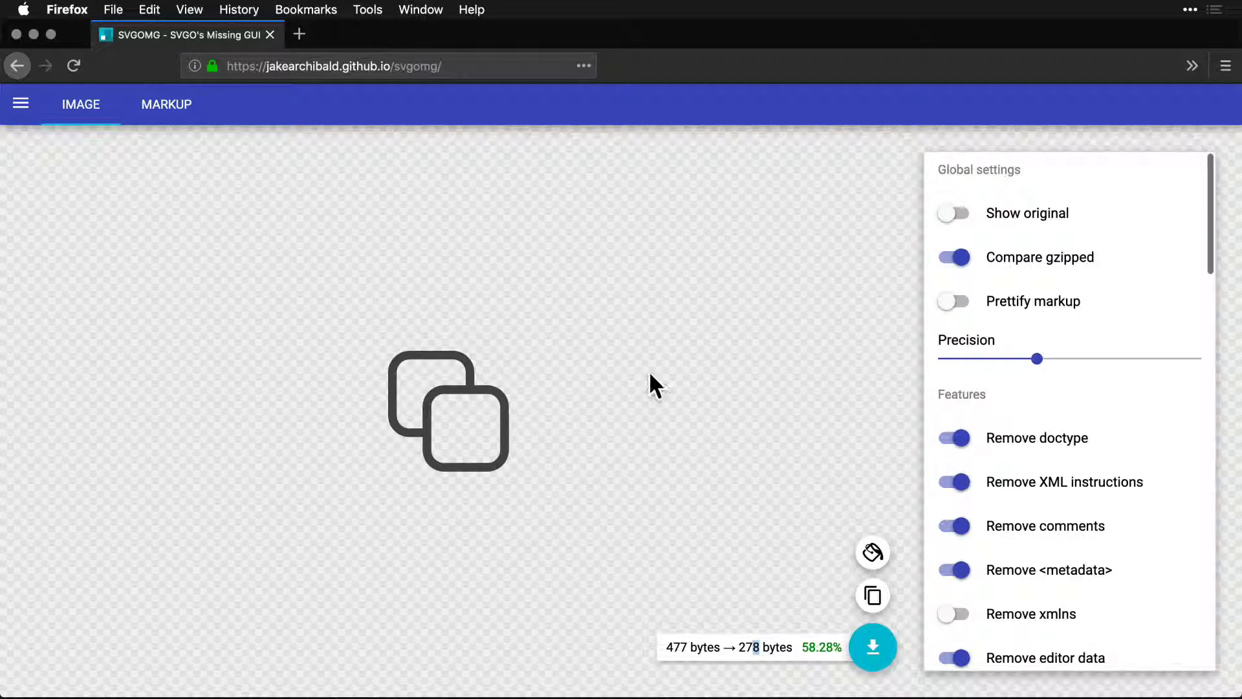
Copy the upper-left icon's SVG code in Sketch and paste it as new markup into SVGOMG in Firefox.
key("super+Tab")
left_click(546, 397)
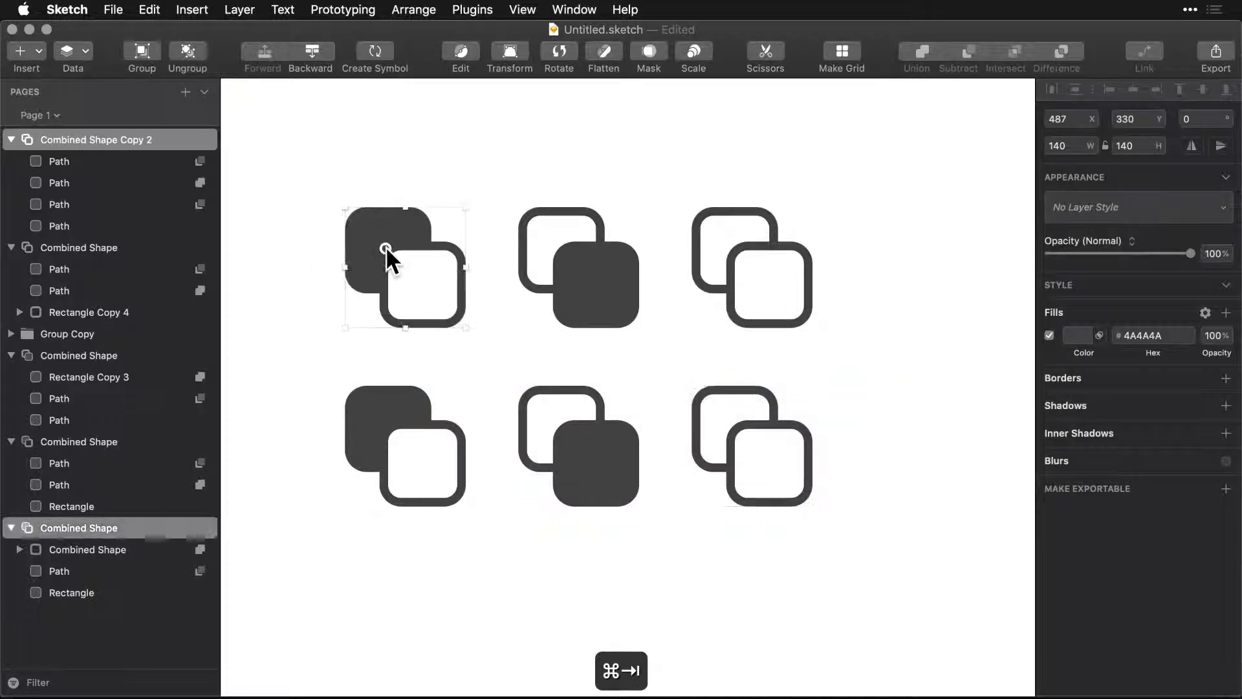
right_click(375, 247)
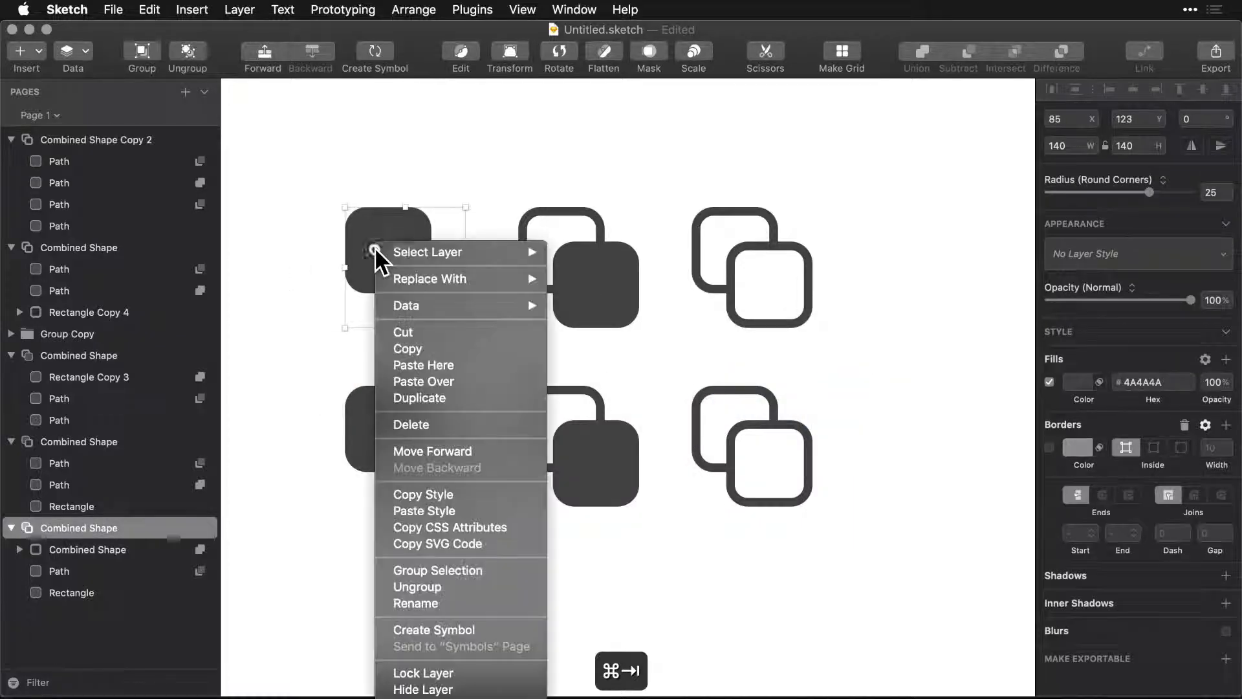
left_click(437, 544)
key("super+Tab")
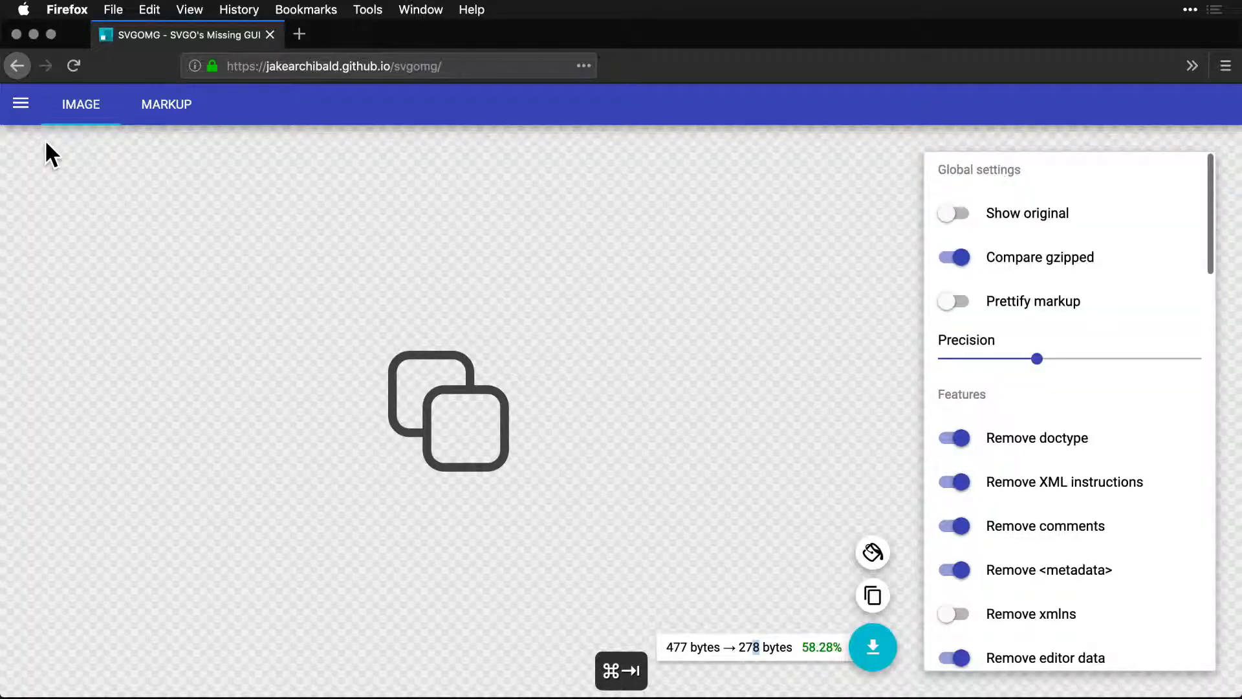
left_click(21, 104)
left_click(104, 160)
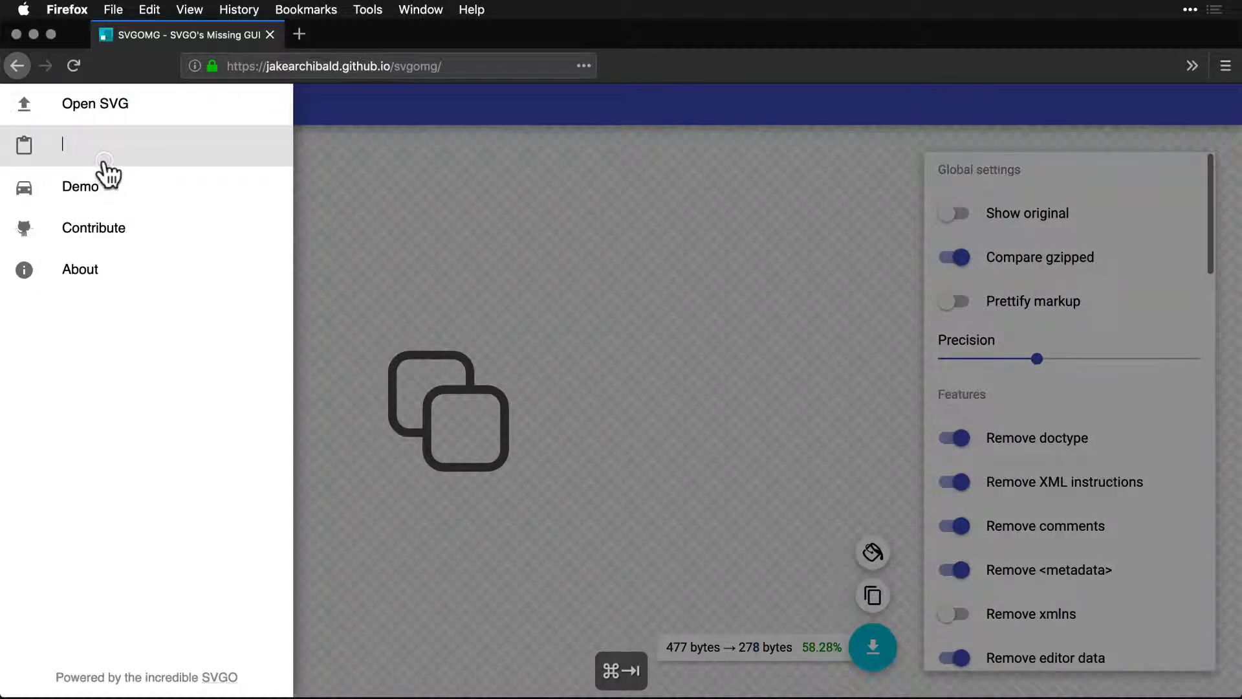
key("super+v")
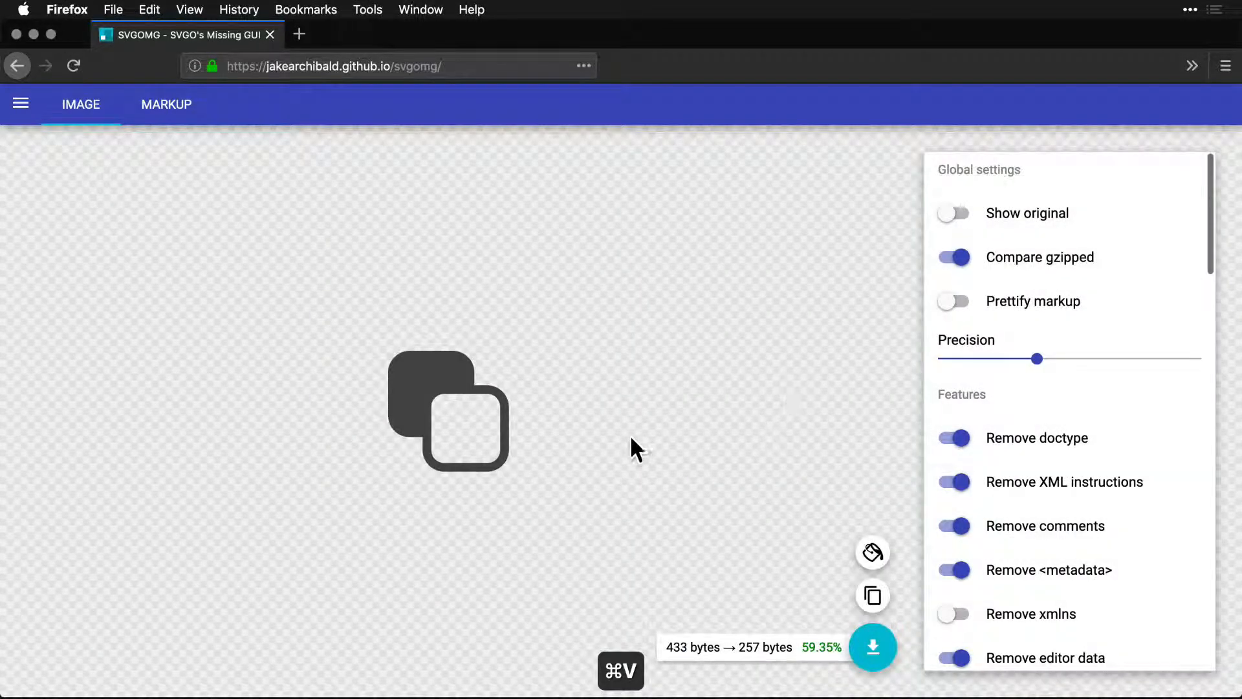
Copy the lower-left icon's SVG code in Sketch and paste it as new markup into SVGOMG in Firefox.
key("super+Tab")
left_click(377, 419)
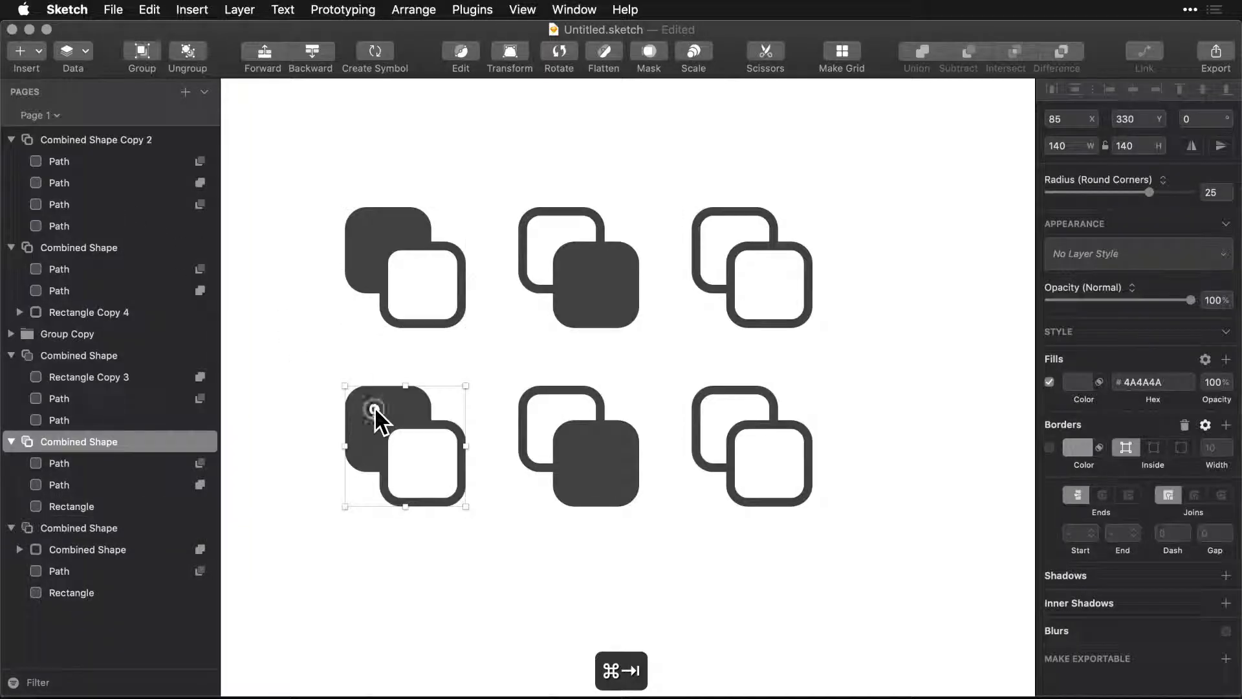
right_click(377, 417)
left_click(437, 542)
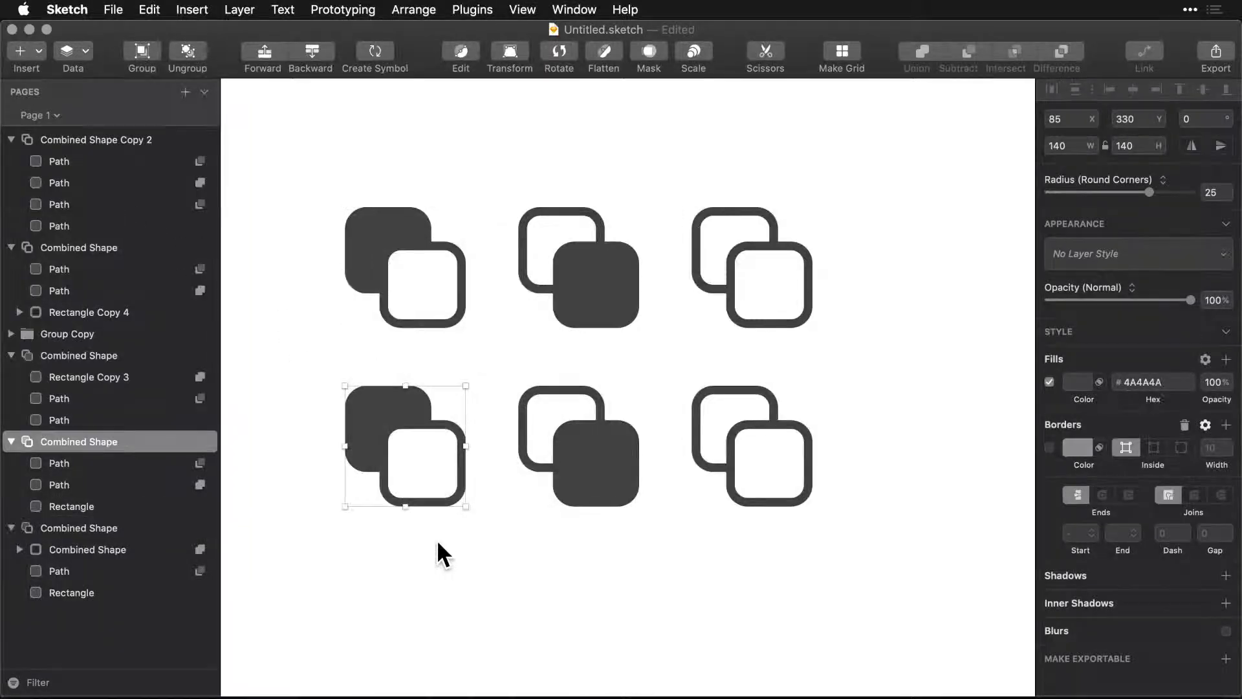
key("super+Tab")
left_click(13, 104)
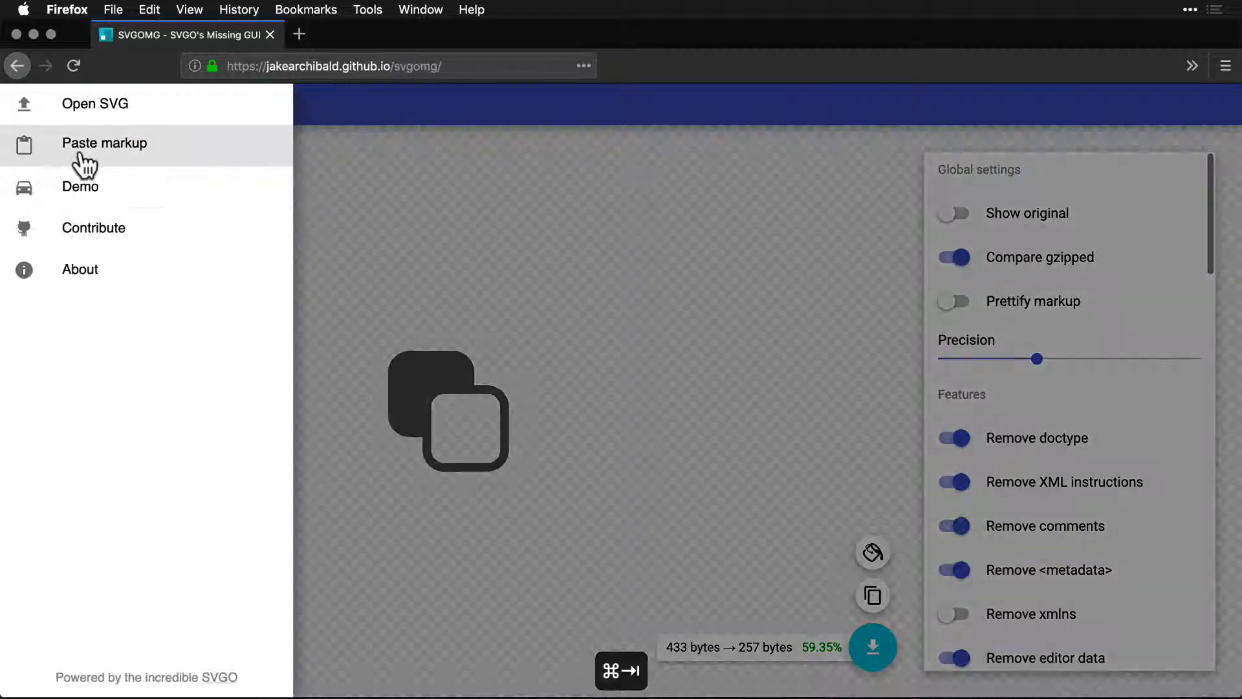
left_click(79, 166)
key("super+v")
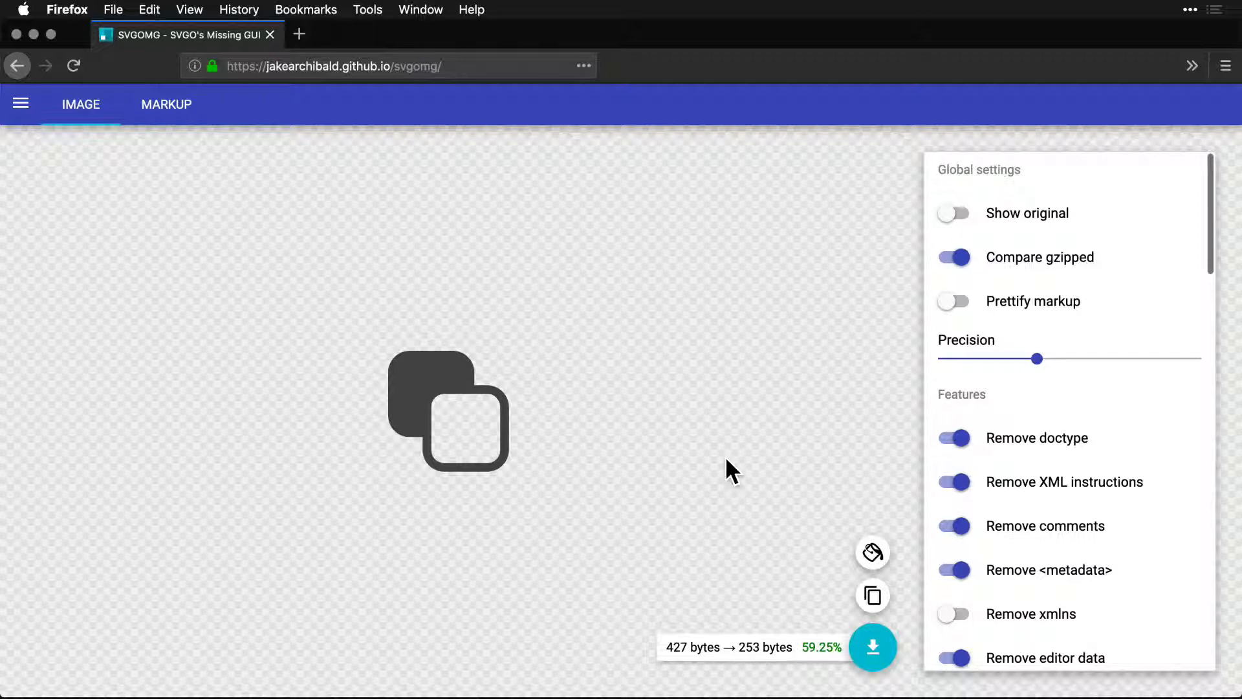
Switch to Sketch and select all three icons of the lower row together.
key("super+Tab")
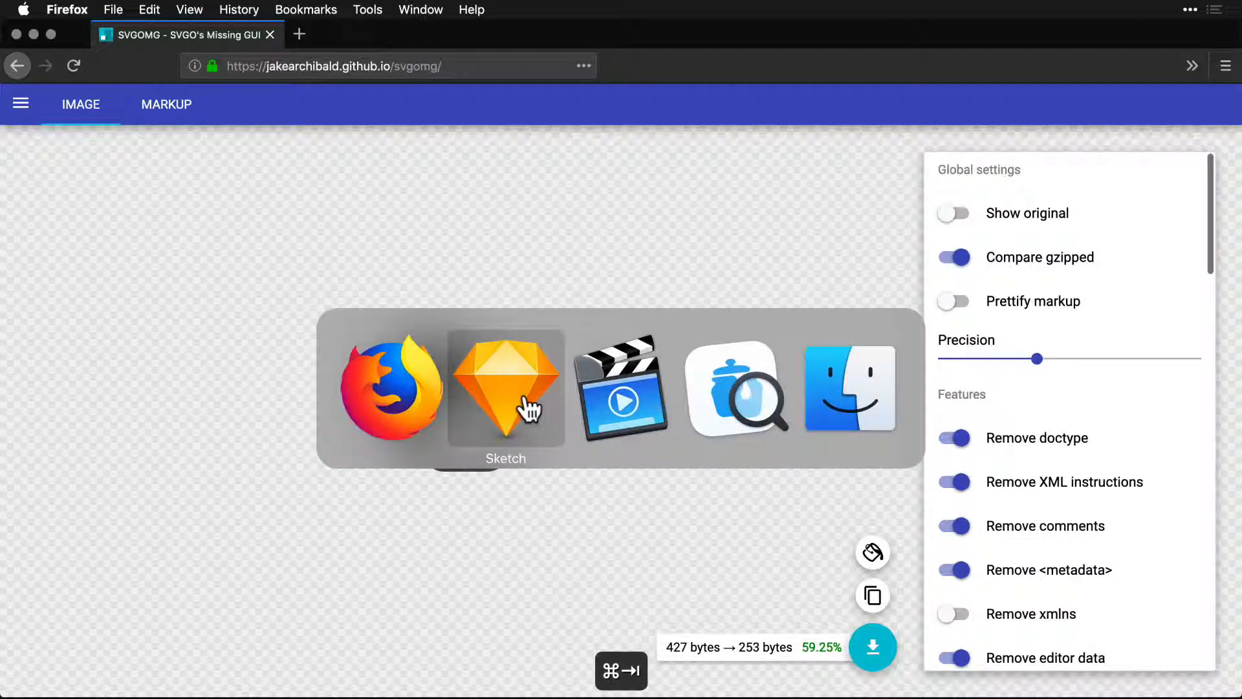
left_click(502, 395)
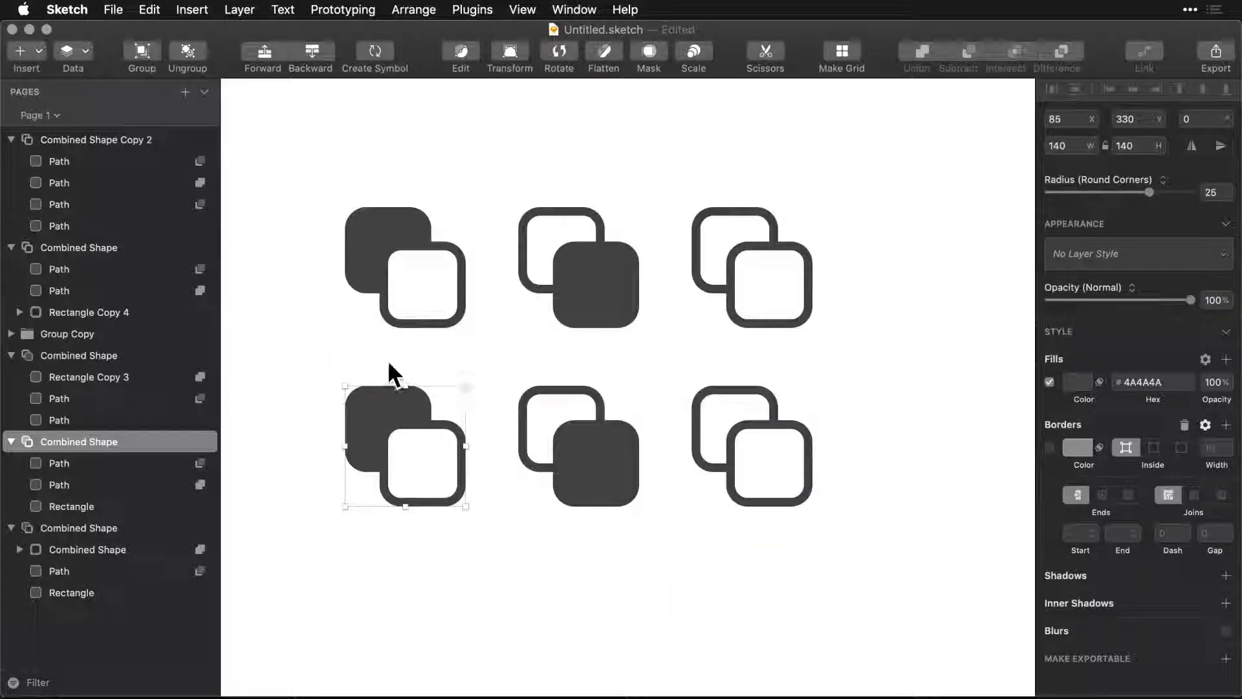
left_click_drag(307, 554, 948, 401)
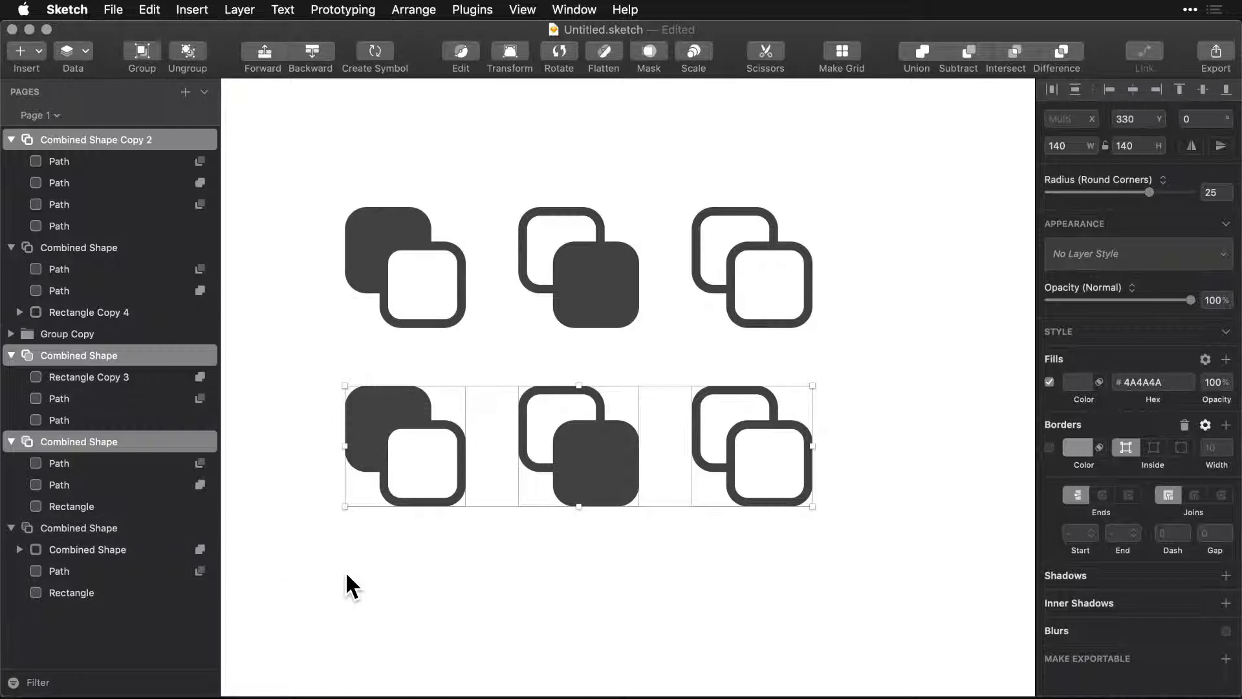
Switch to IconJar, load the Rebel icon from the Test2 set into SVGOMG in Firefox, and check its optimised file size.
key("super+Tab")
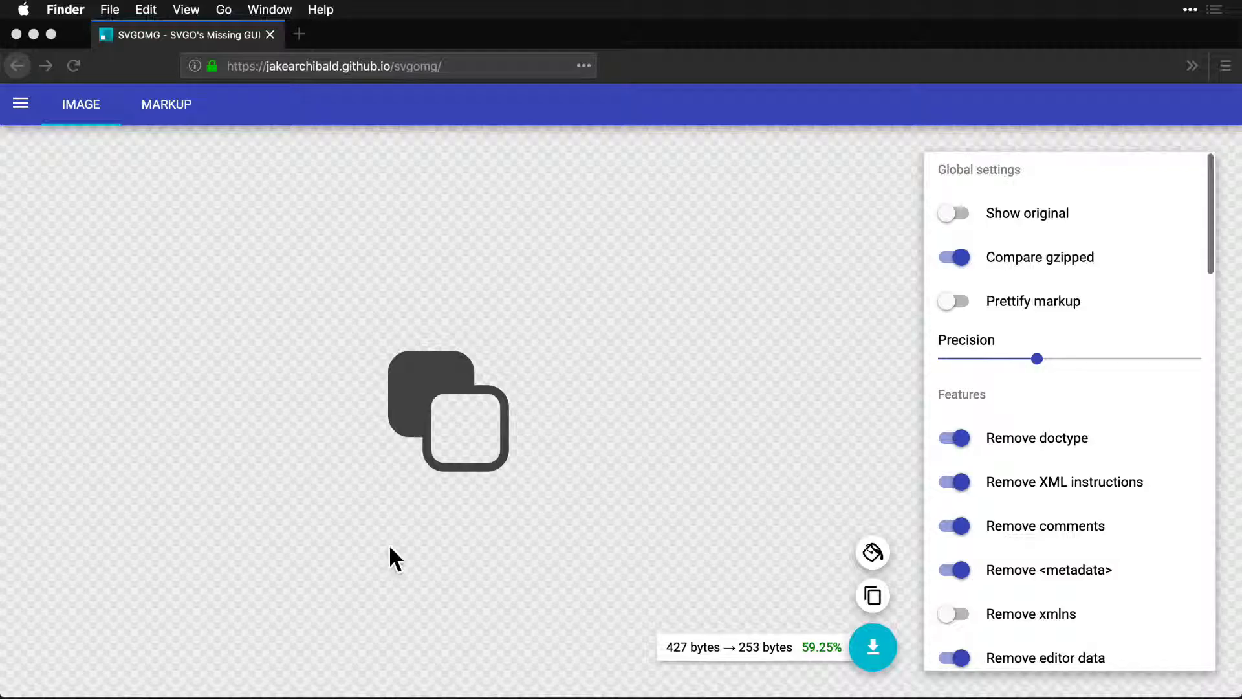
key("super+Tab")
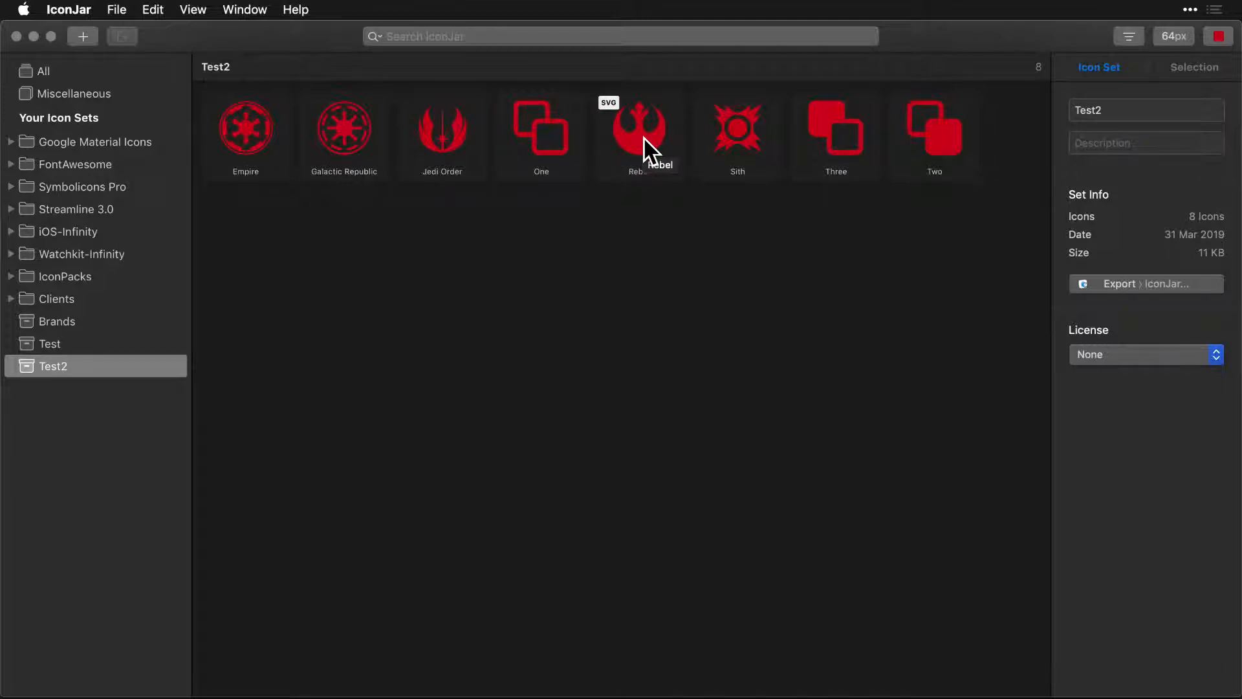
left_click_drag(644, 139, 187, 357)
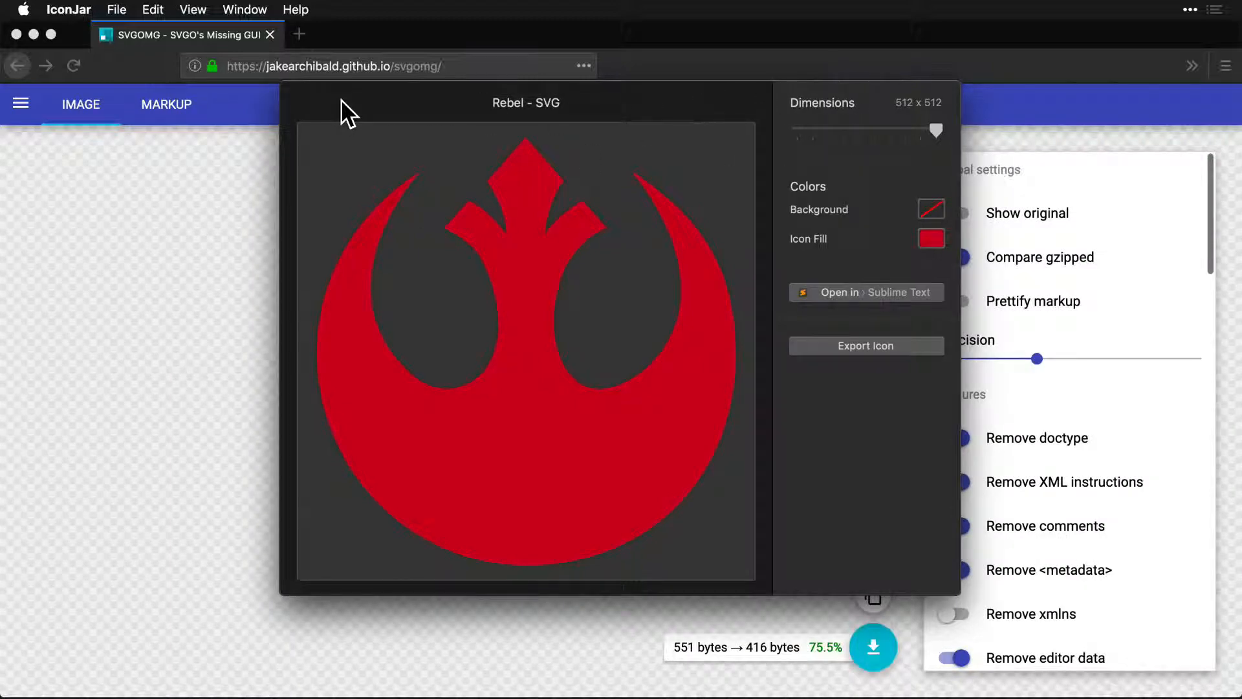
left_click(156, 233)
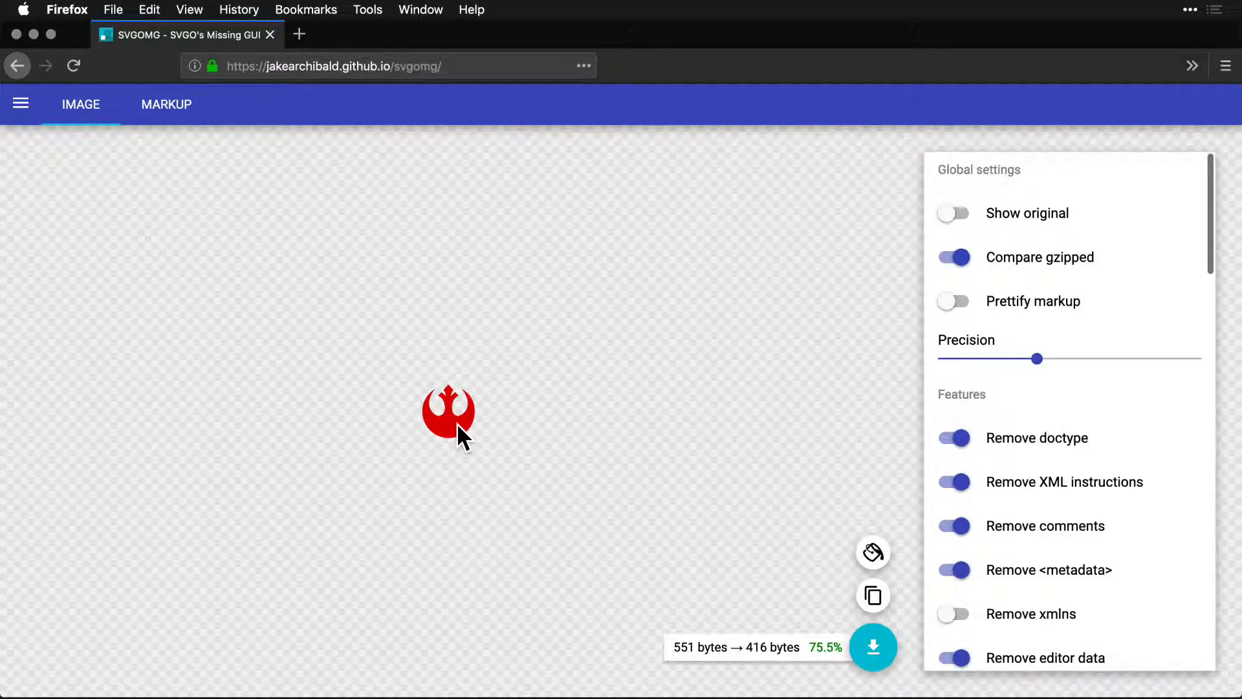
left_click_drag(744, 645, 786, 645)
key("Tab")
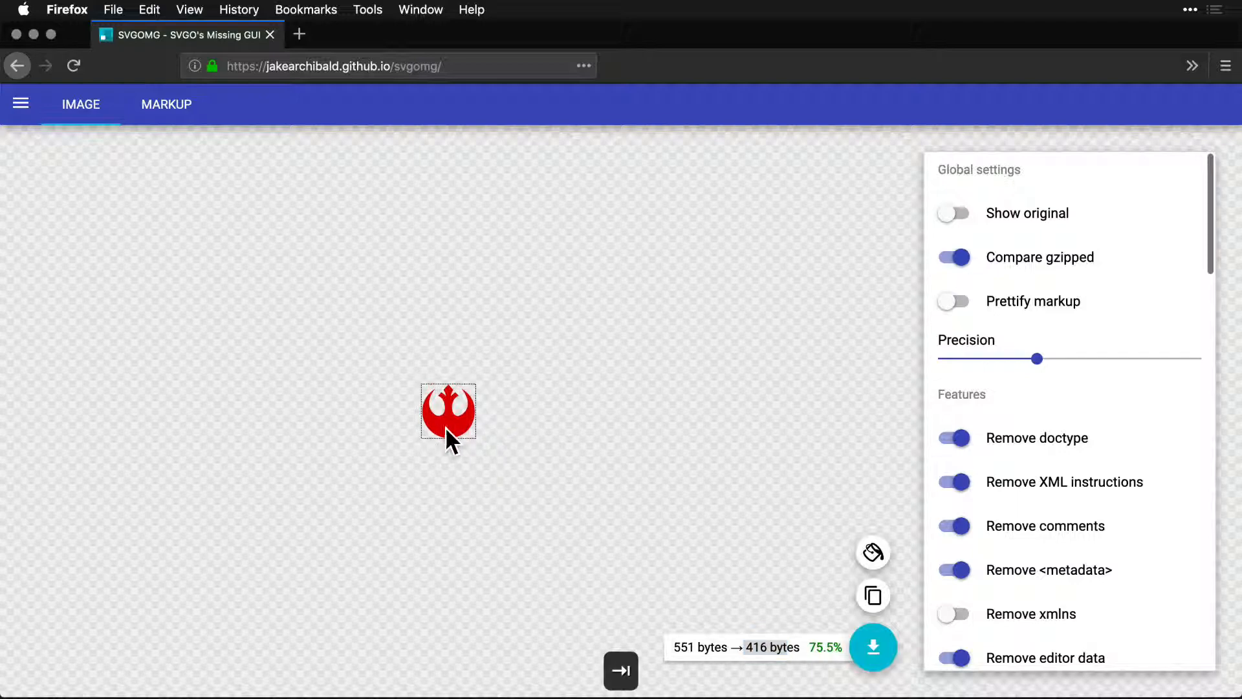
Copy the Rebel icon as SVG Formatted Code in IconJar, paste it as markup into SVGOMG in Firefox, and check its optimised size.
key("super+Tab")
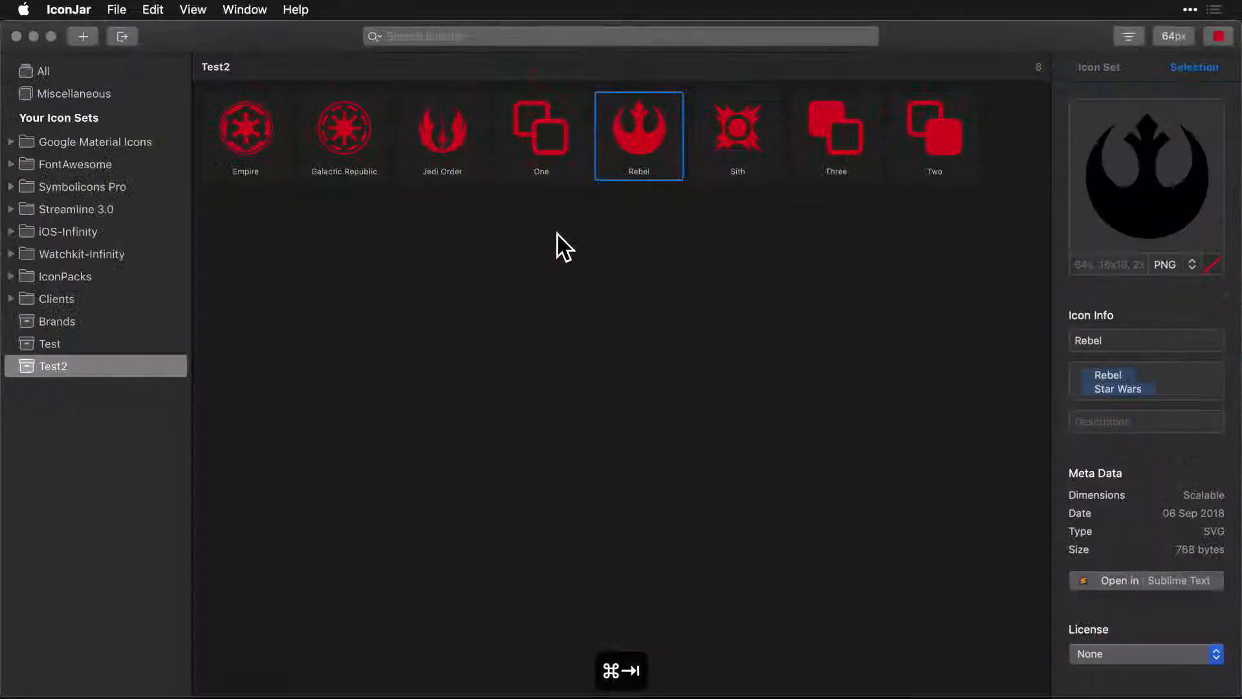
right_click(640, 143)
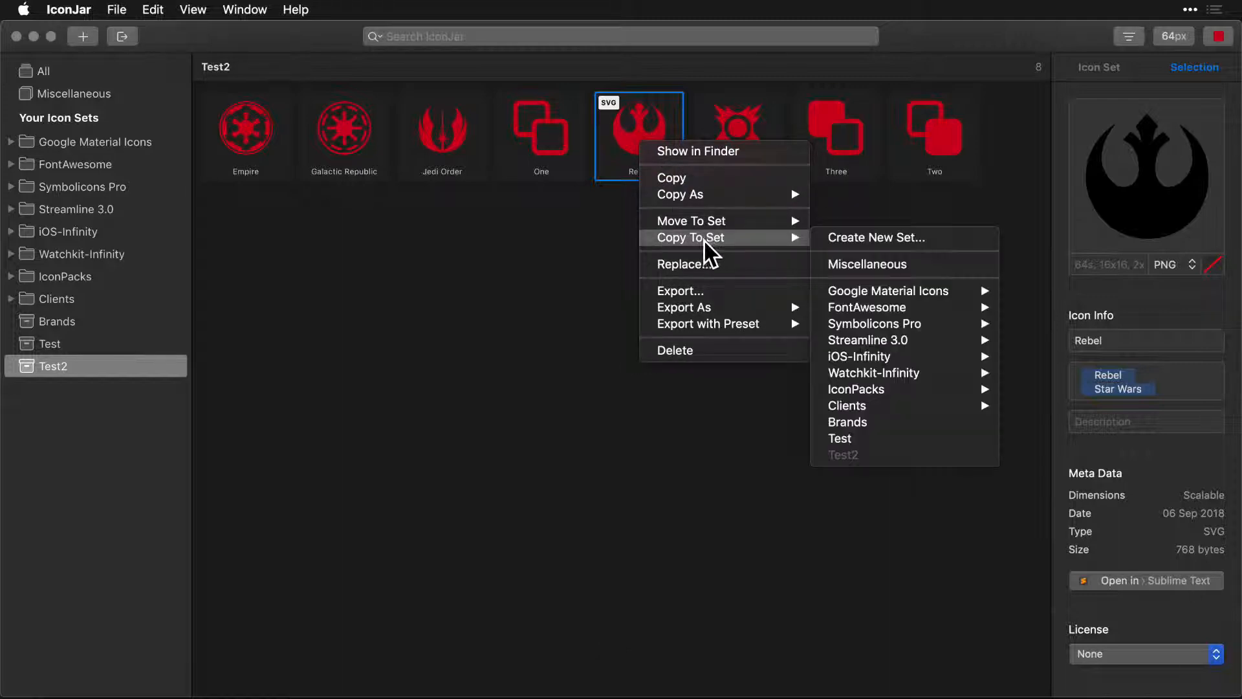
mouse_move(702, 196)
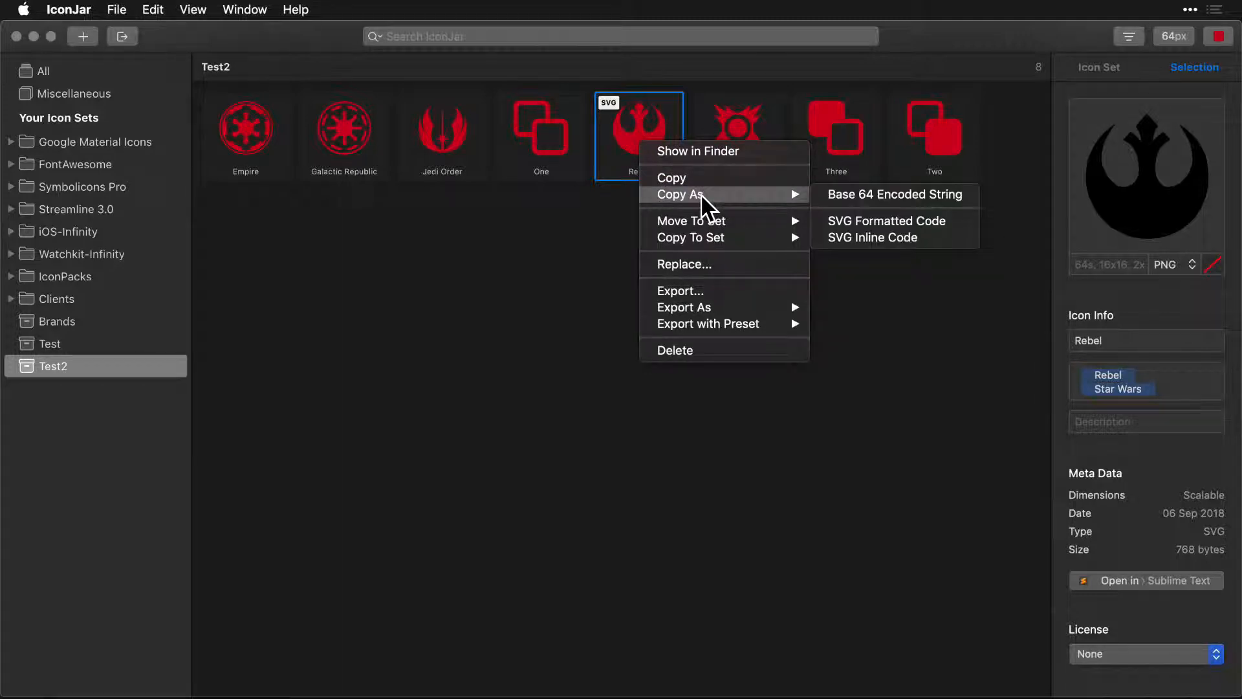
left_click(859, 221)
key("super+Tab")
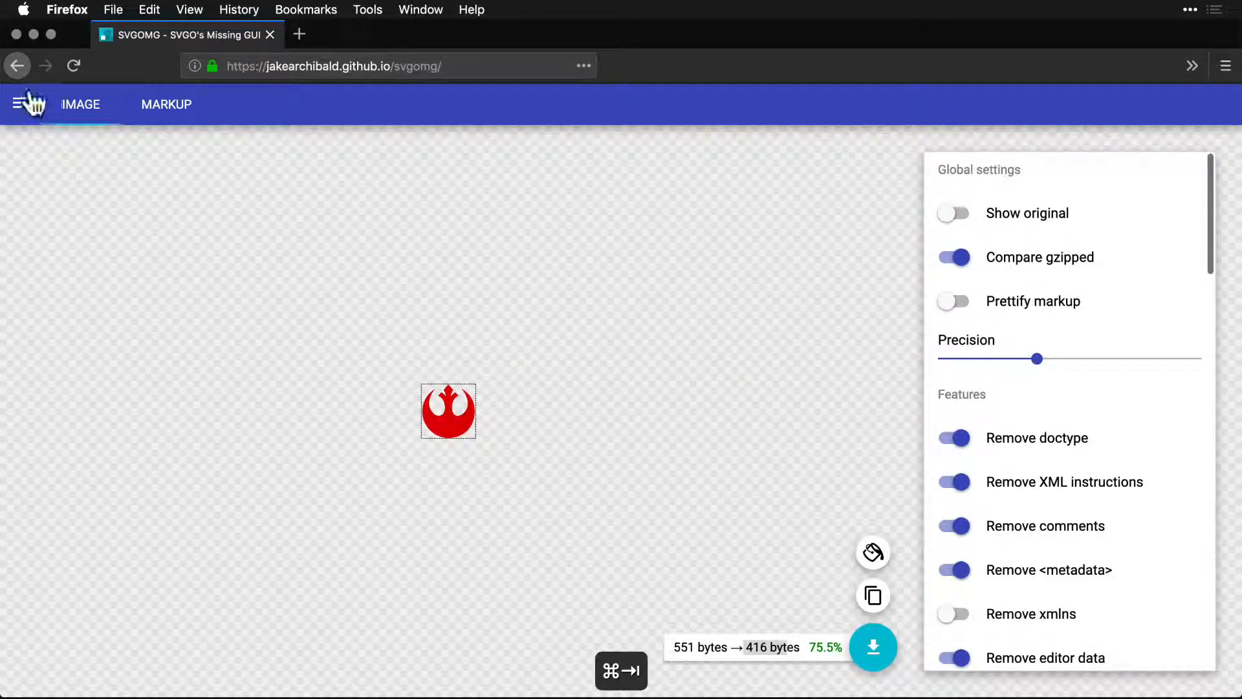
left_click(29, 102)
left_click(130, 157)
key("super+v")
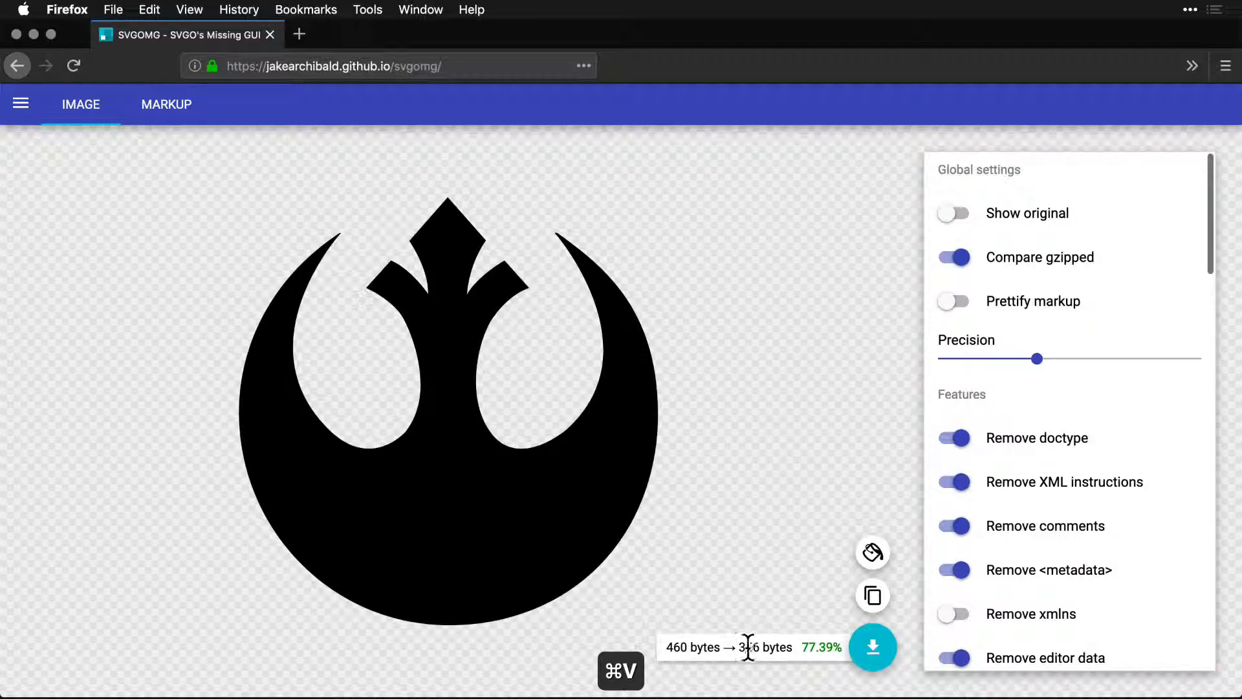
left_click_drag(738, 647, 762, 647)
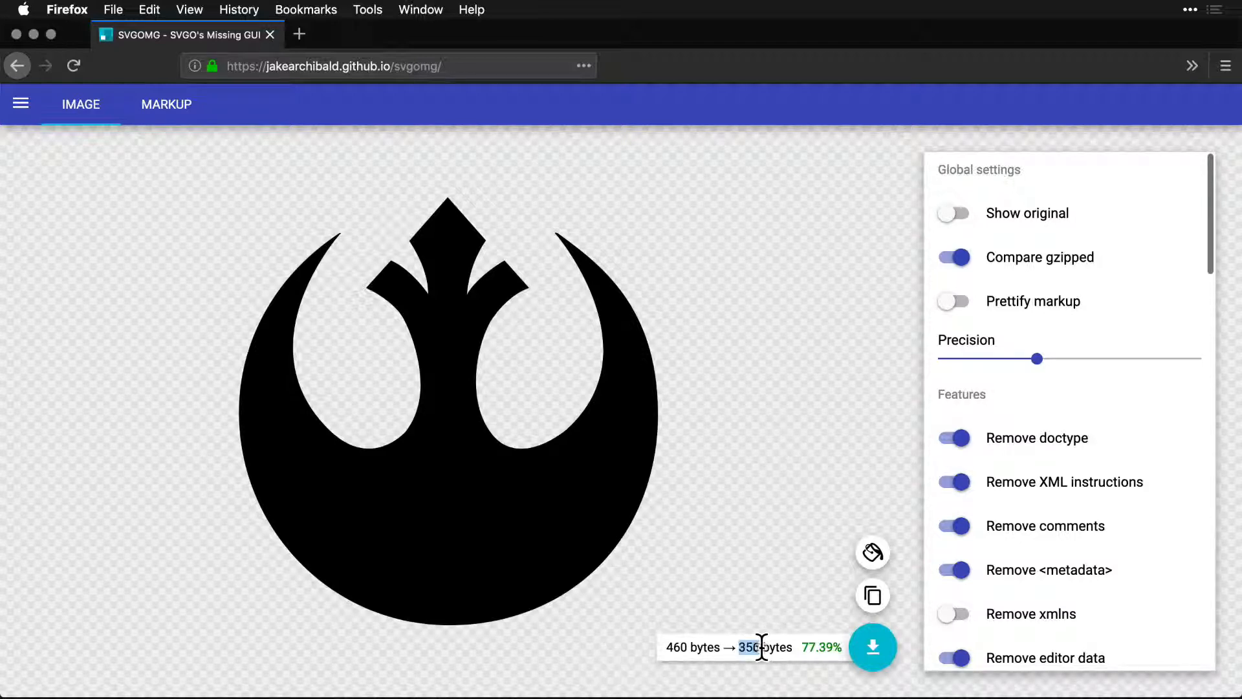
left_click(519, 526)
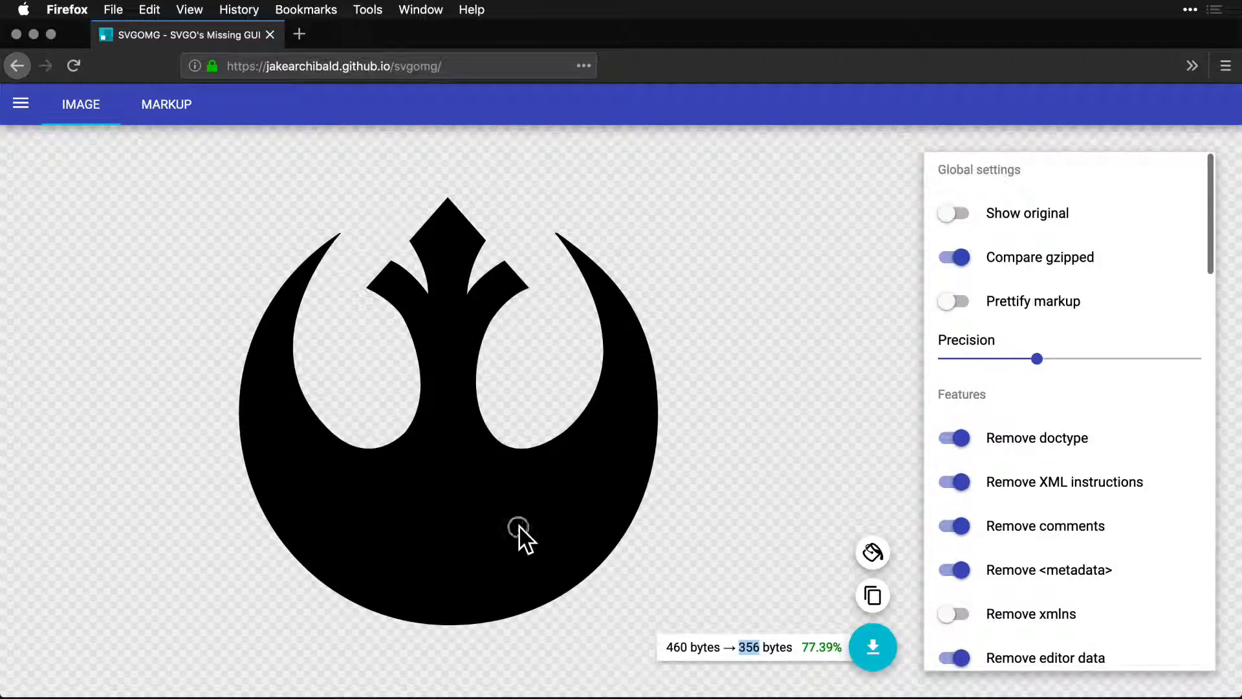